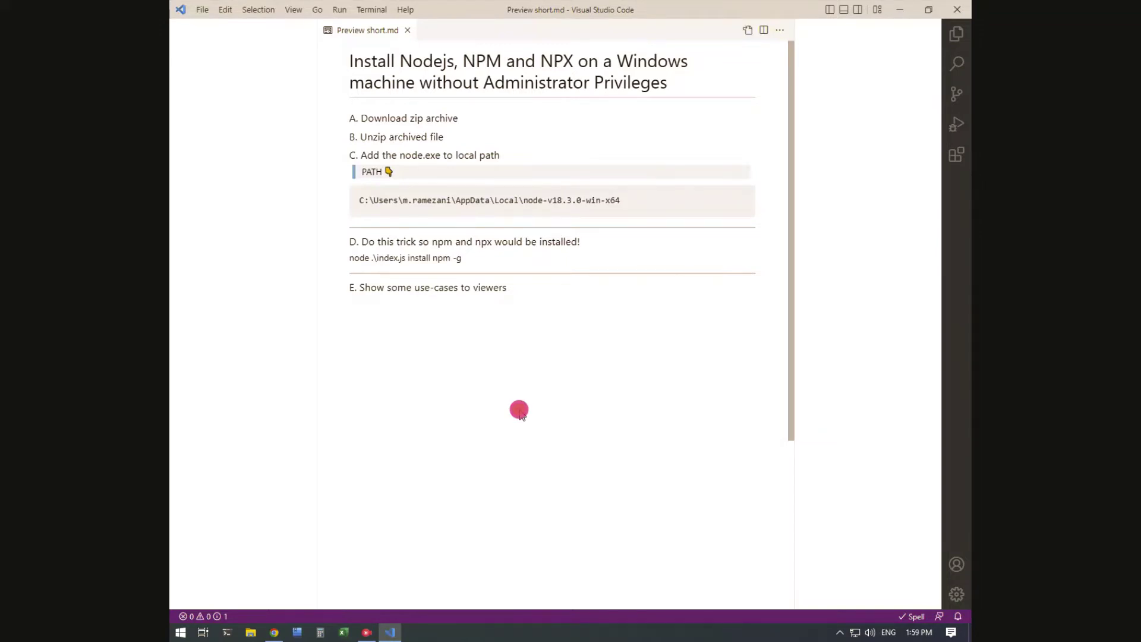
Highlight the tutorial title and point to the download-zip-archive step.
click(654, 87)
drag(669, 86, 343, 60)
click(269, 142)
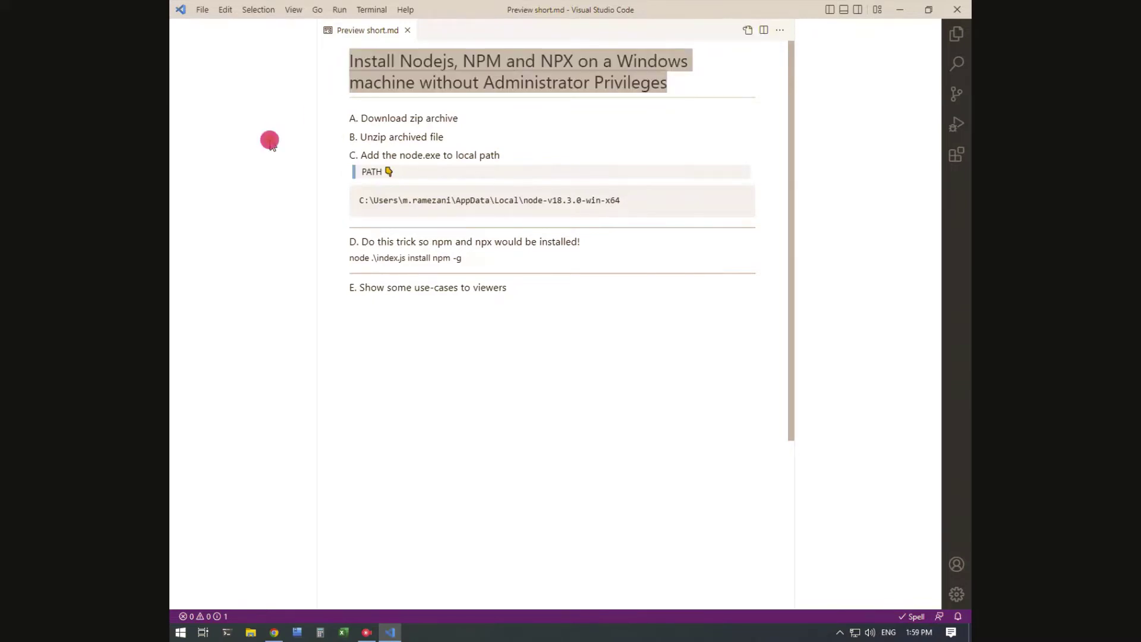
click(383, 119)
From nodejs.org's full downloads list, download the 64-bit Windows Binary (.zip) of Node.js 18.3.0.
click(274, 632)
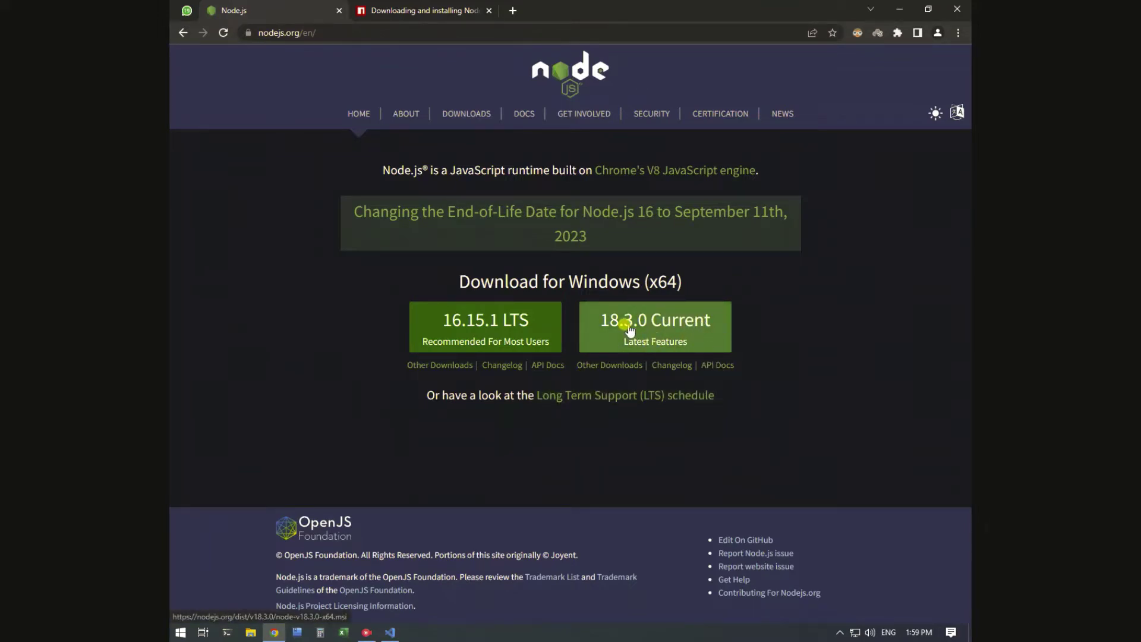
click(611, 366)
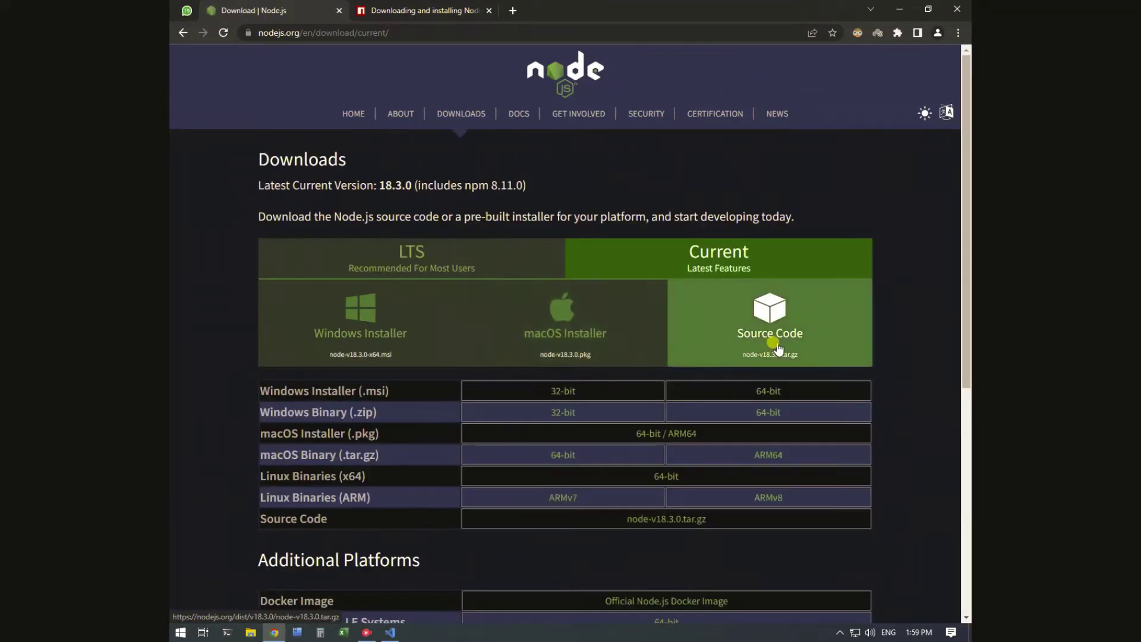
scroll(776, 345, down, 1)
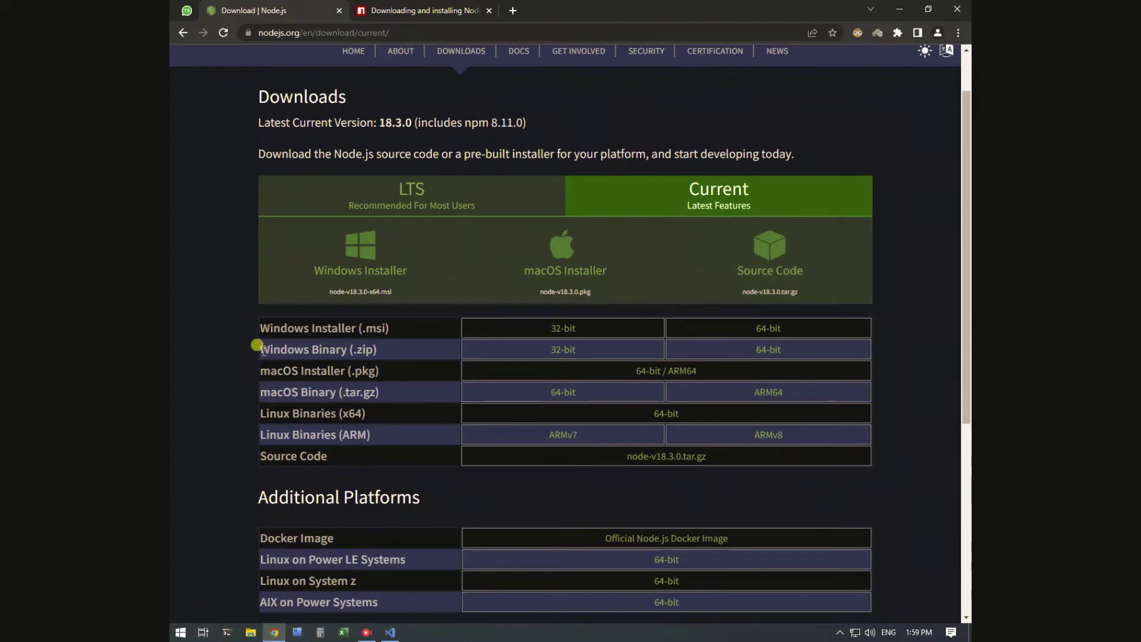
drag(257, 349, 364, 348)
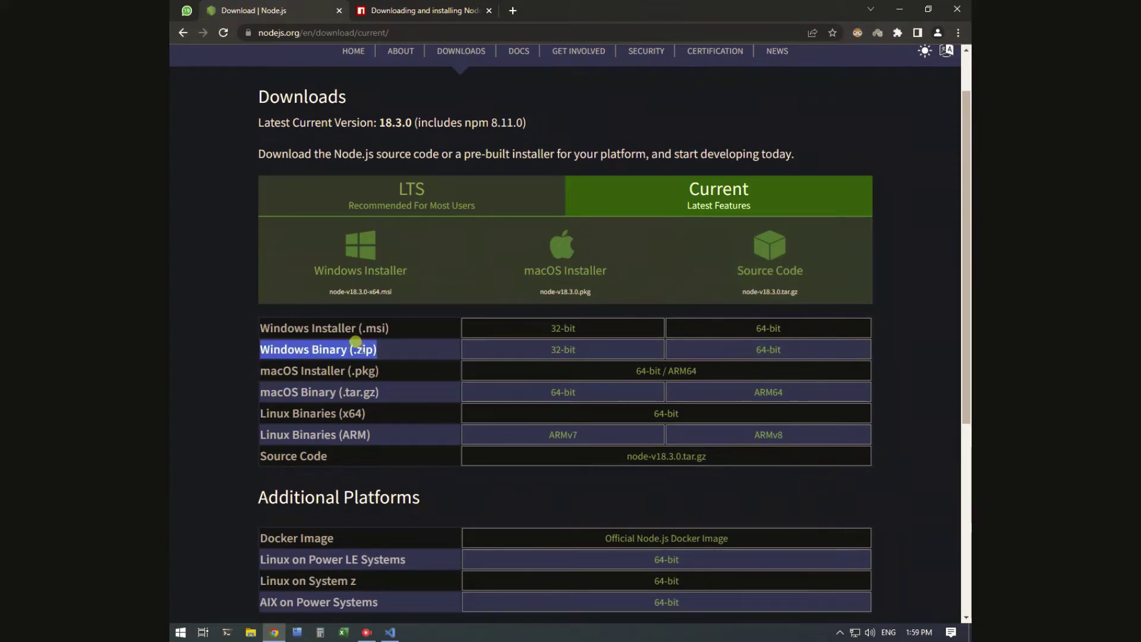
double_click(362, 348)
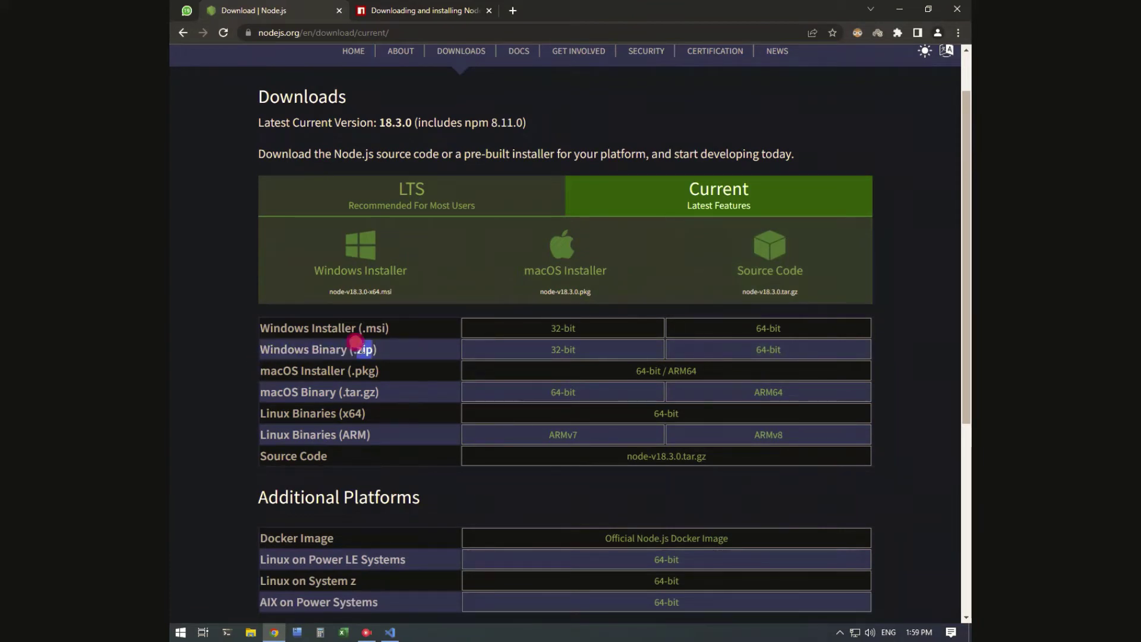
click(763, 349)
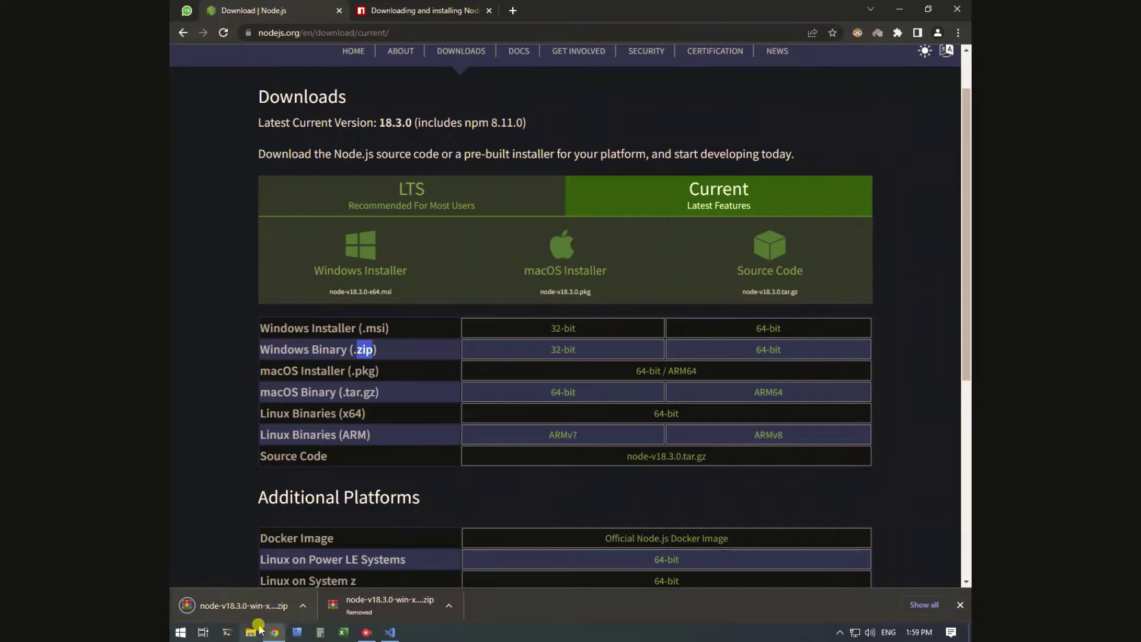
Extract the Node.js zip with WinRAR 'Extract Here' inside node-installation, creating node-v18.3.0-win-x64.
click(968, 631)
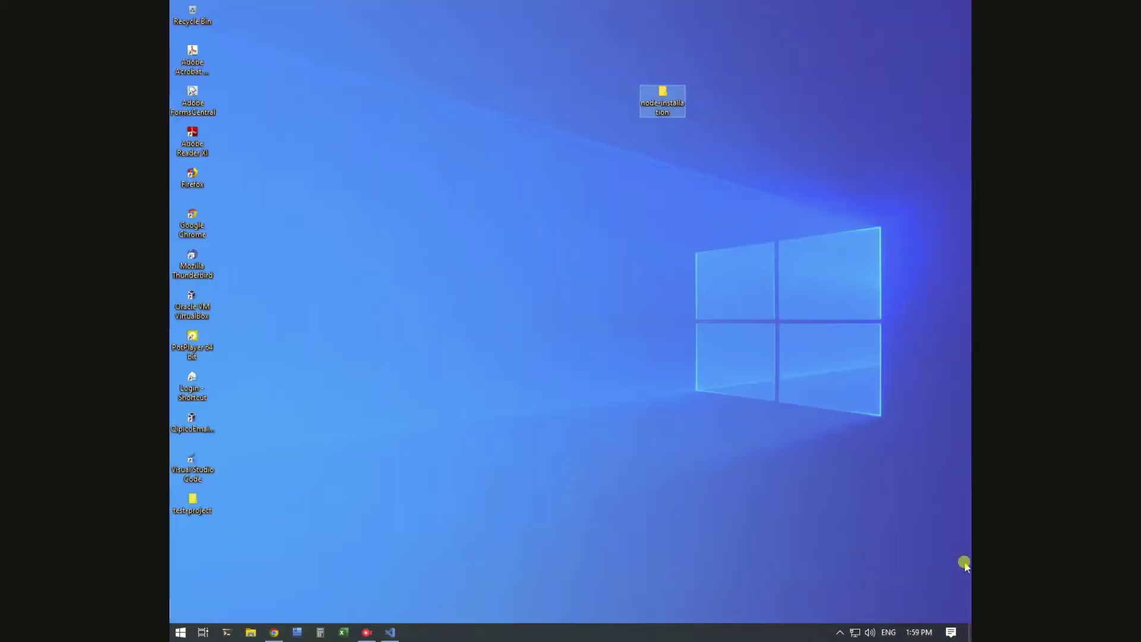
double_click(660, 98)
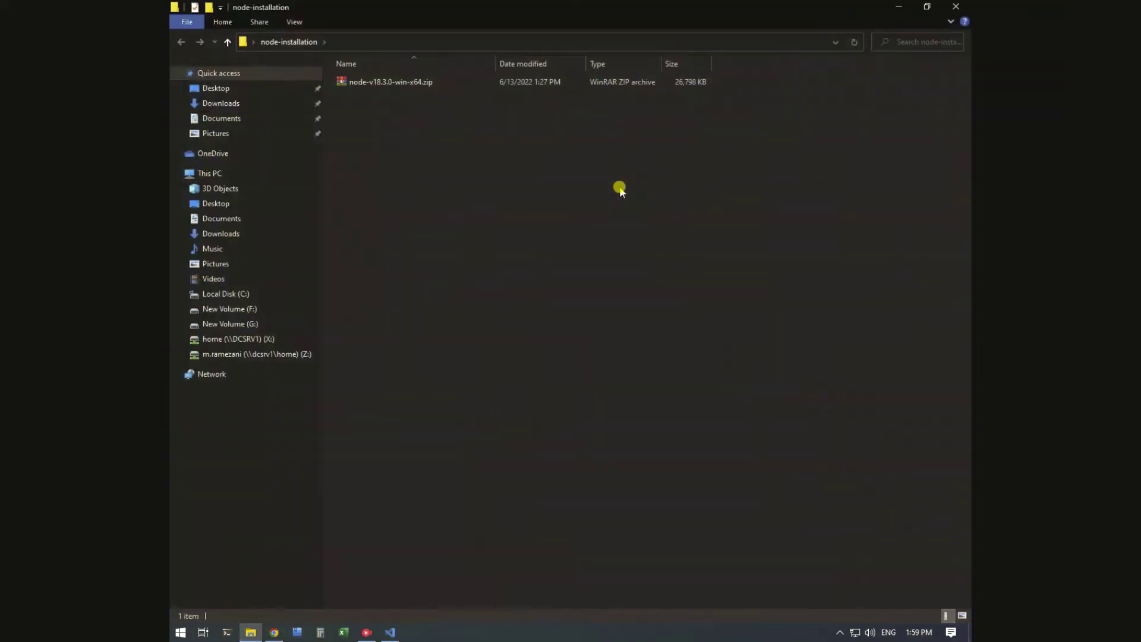
click(381, 83)
right_click(381, 83)
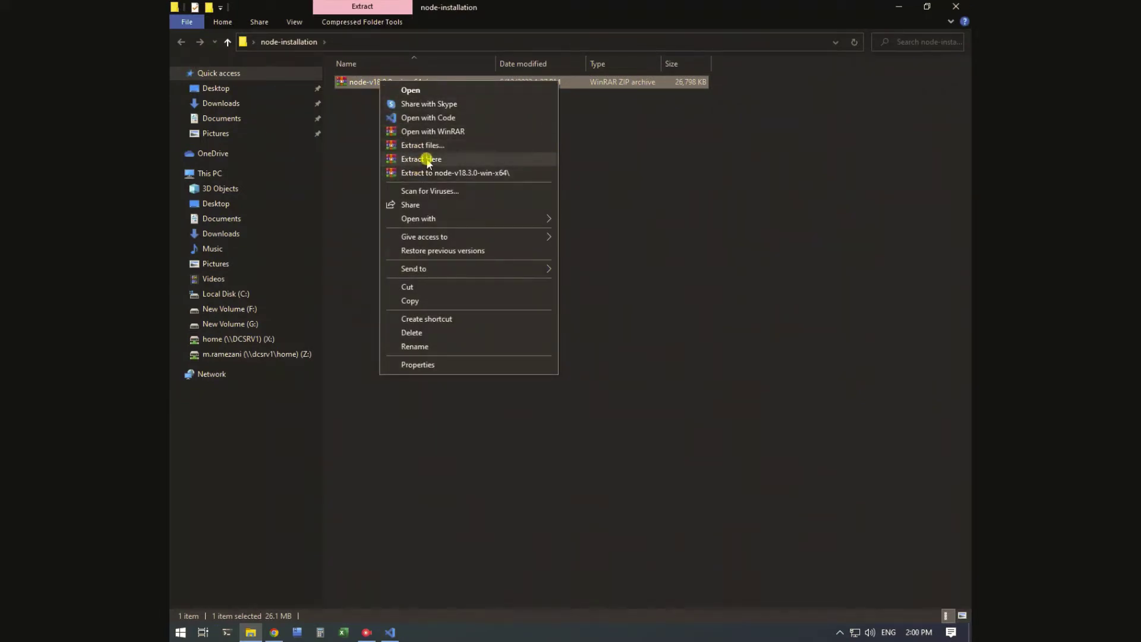
click(426, 159)
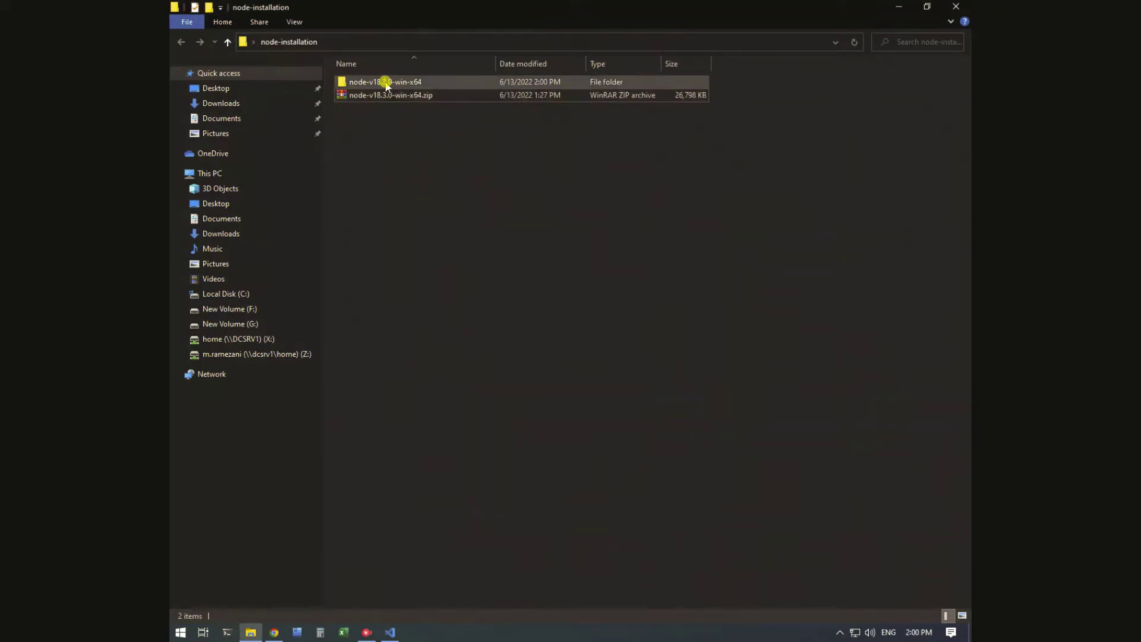
click(385, 83)
click(396, 177)
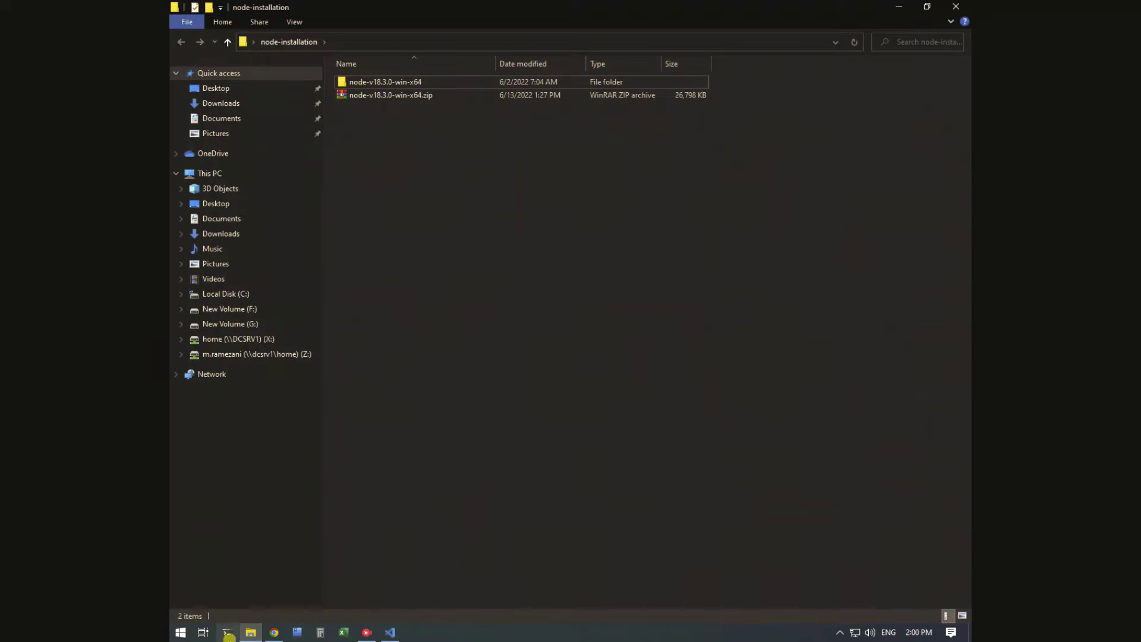
Open Windows PowerShell from the taskbar and maximize its window.
click(228, 633)
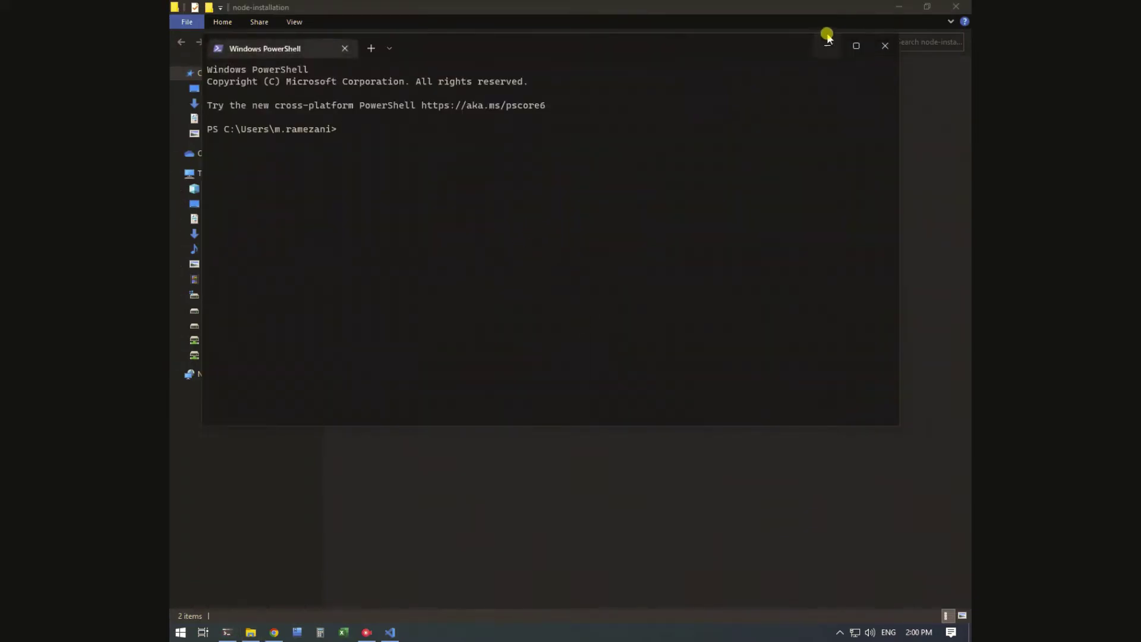
click(856, 46)
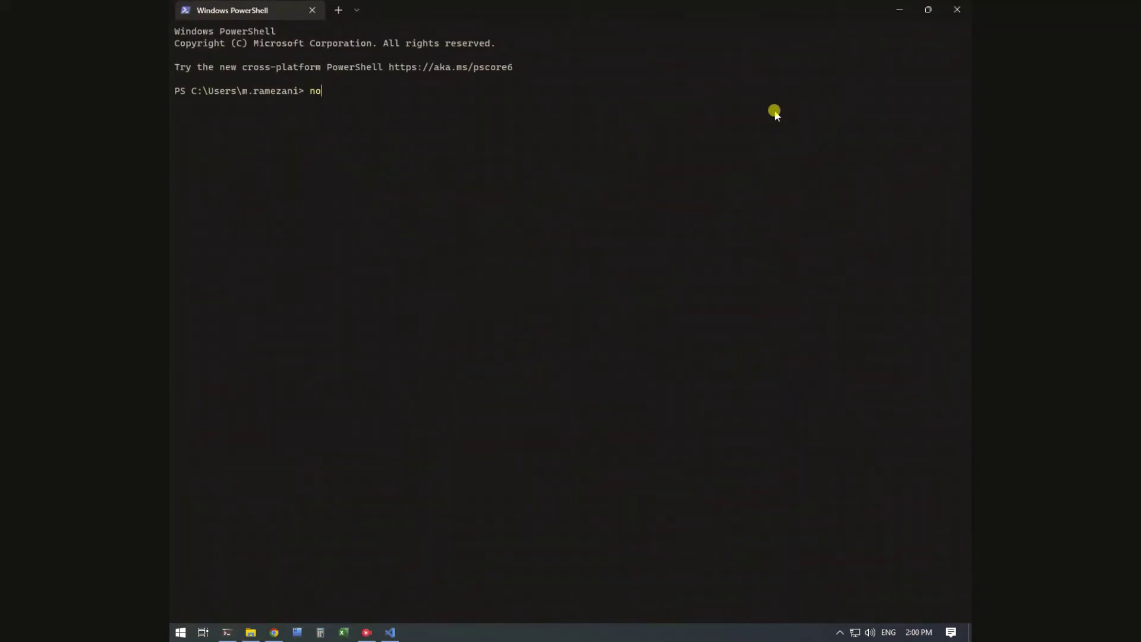
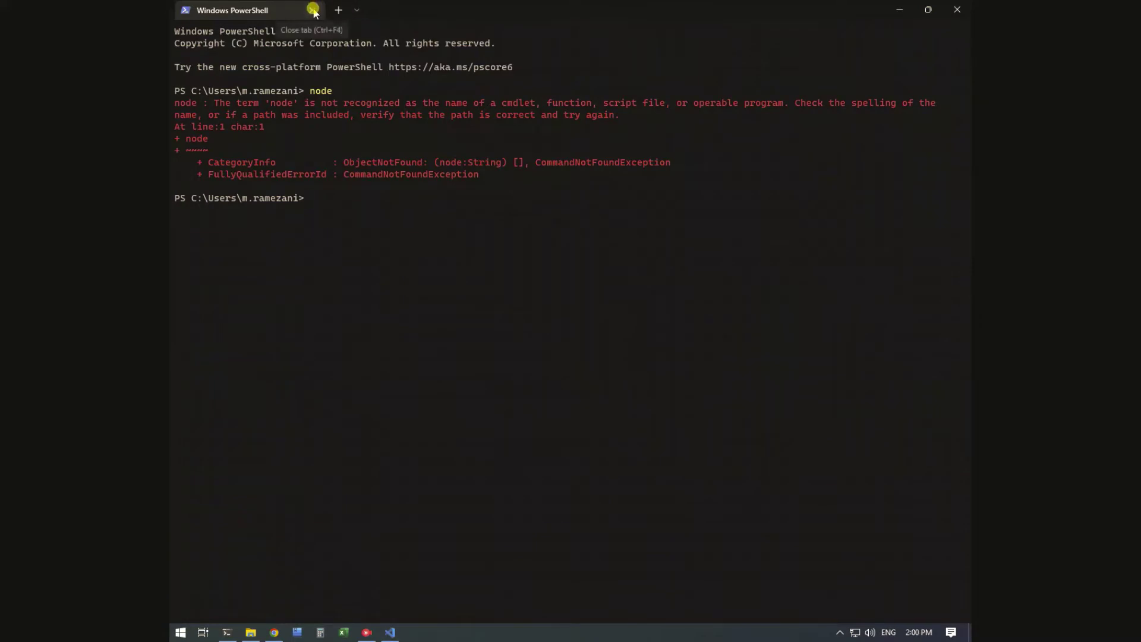
Close PowerShell after node fails and inspect the node-v18.3.0-win-x64 folder's contents.
click(314, 9)
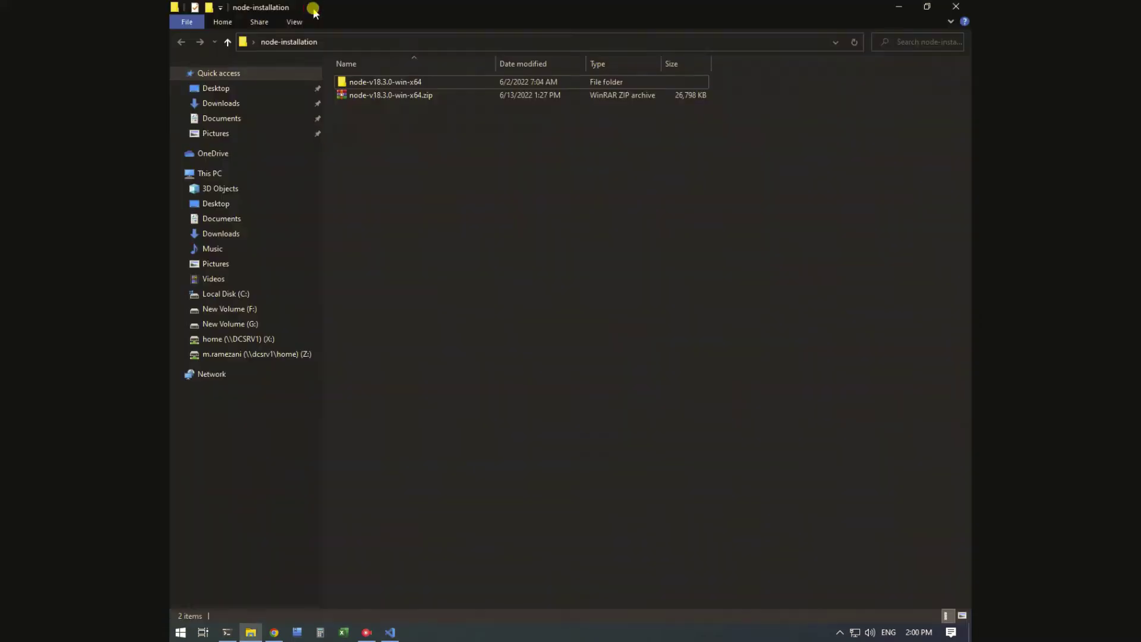
double_click(379, 82)
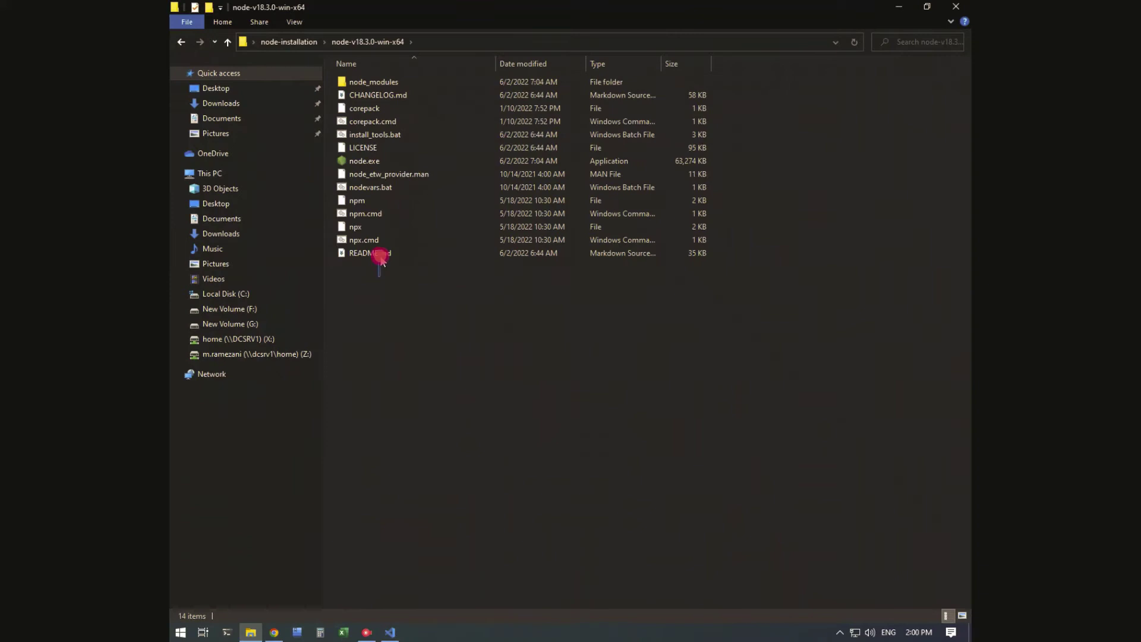
drag(381, 268, 383, 79)
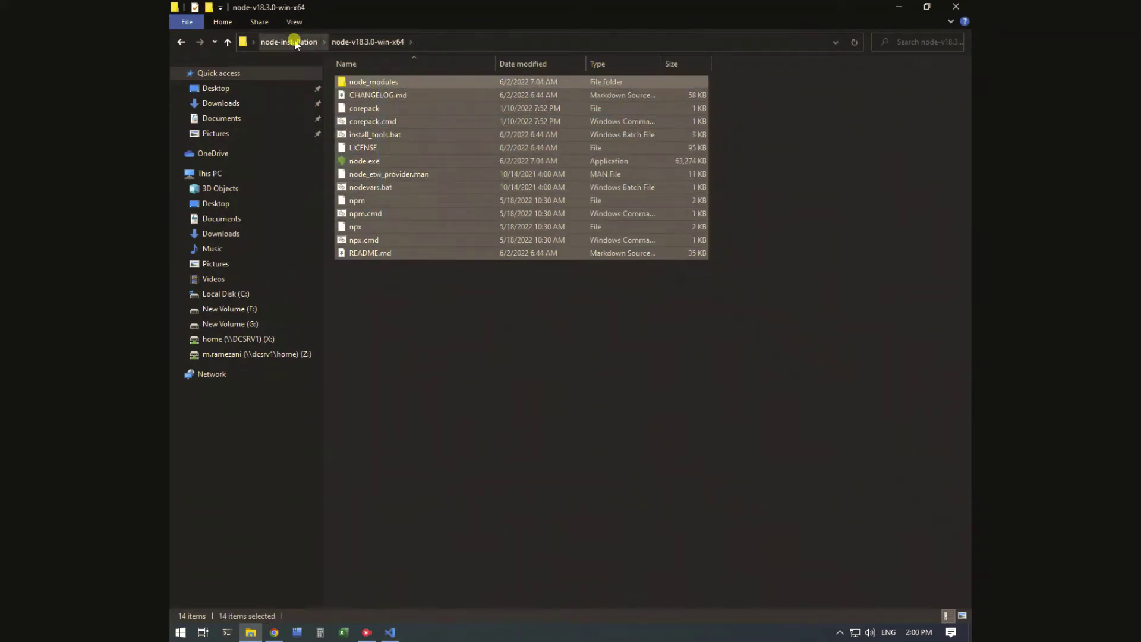
click(288, 41)
Copy node-v18.3.0-win-x64, then browse C:\Users to the profile's AppData\Local folder.
right_click(372, 82)
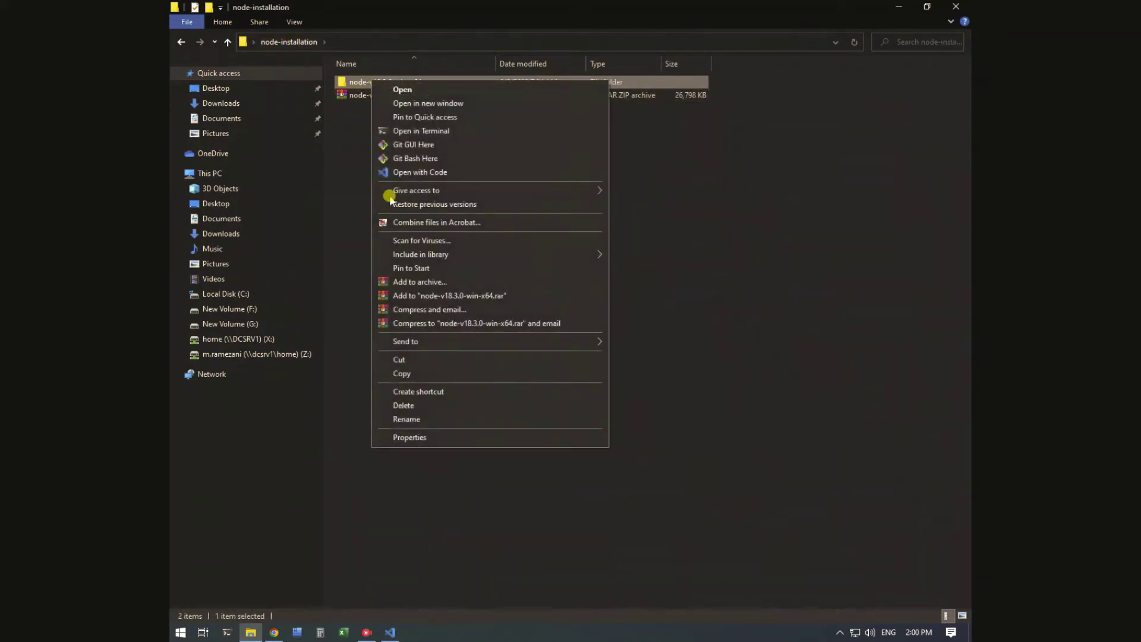
click(401, 373)
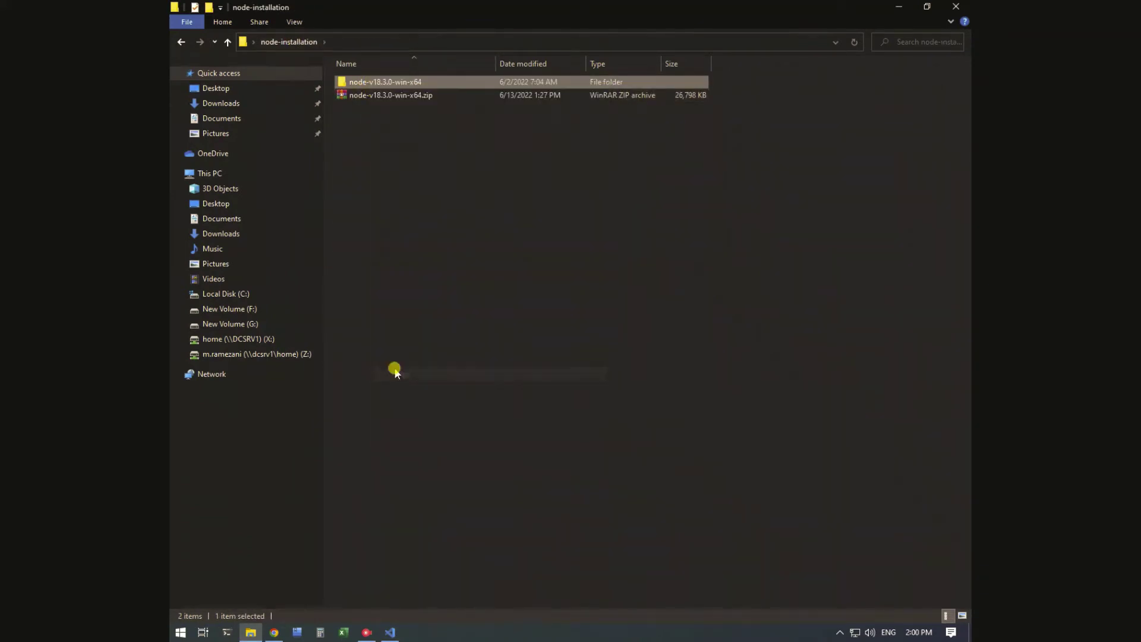
click(226, 293)
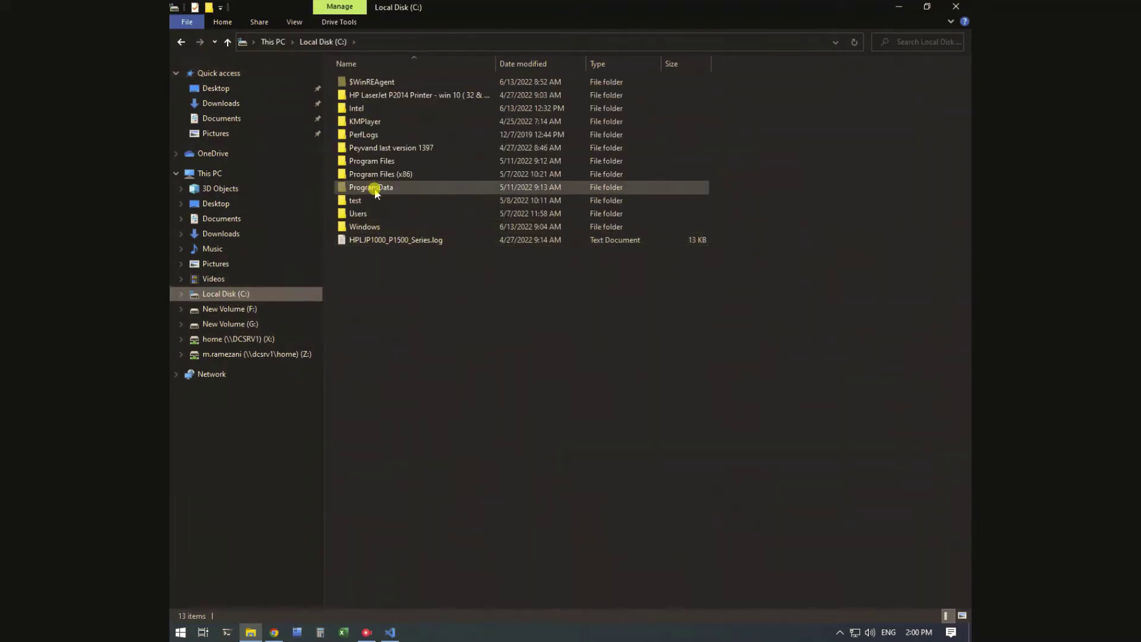
double_click(358, 213)
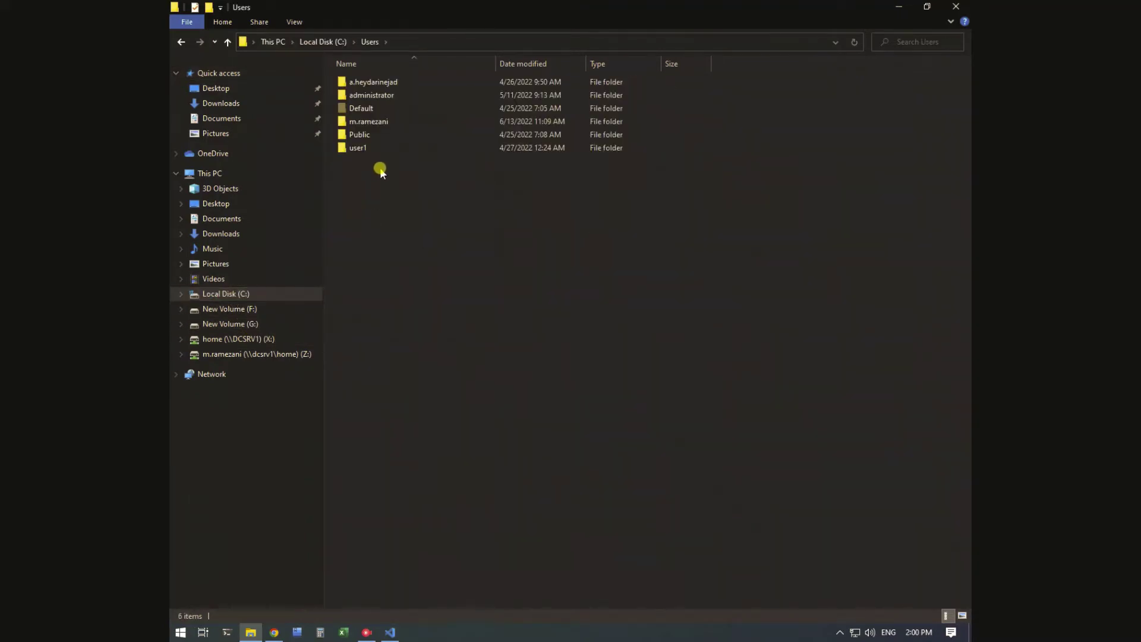
double_click(369, 121)
click(361, 123)
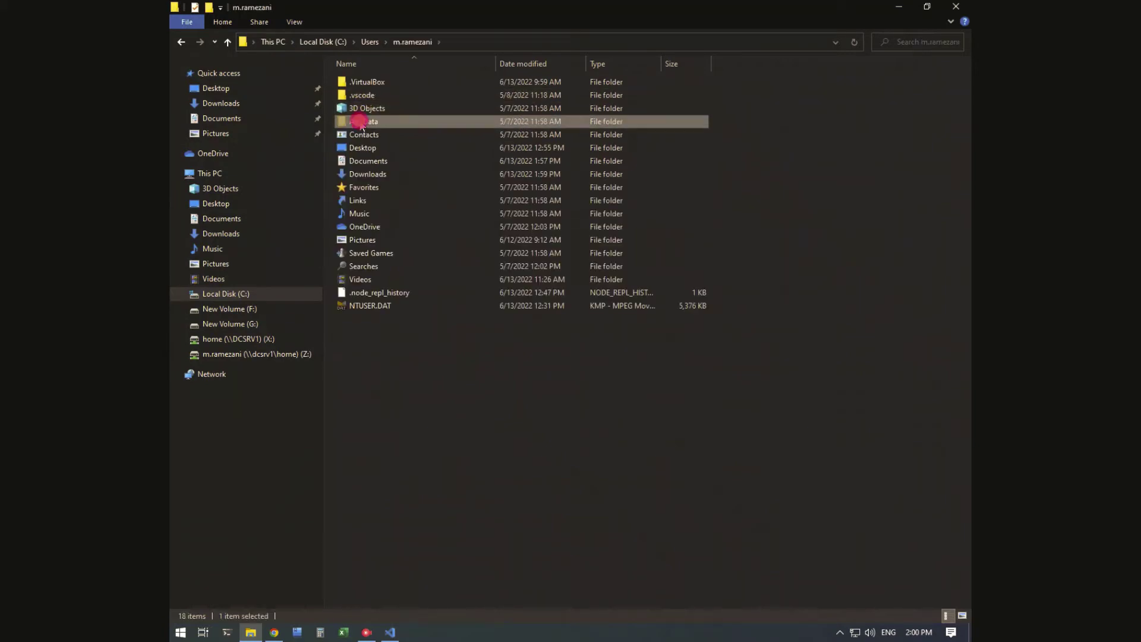
double_click(361, 123)
double_click(360, 82)
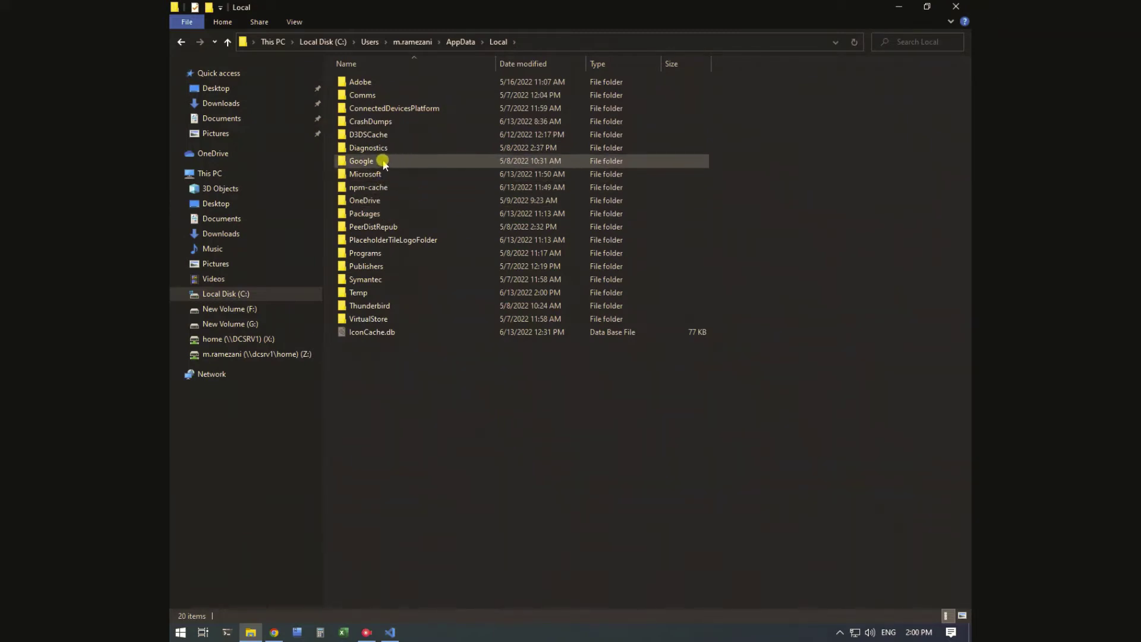
Paste node-v18.3.0-win-x64 into AppData\Local and select the newly pasted folder.
right_click(388, 360)
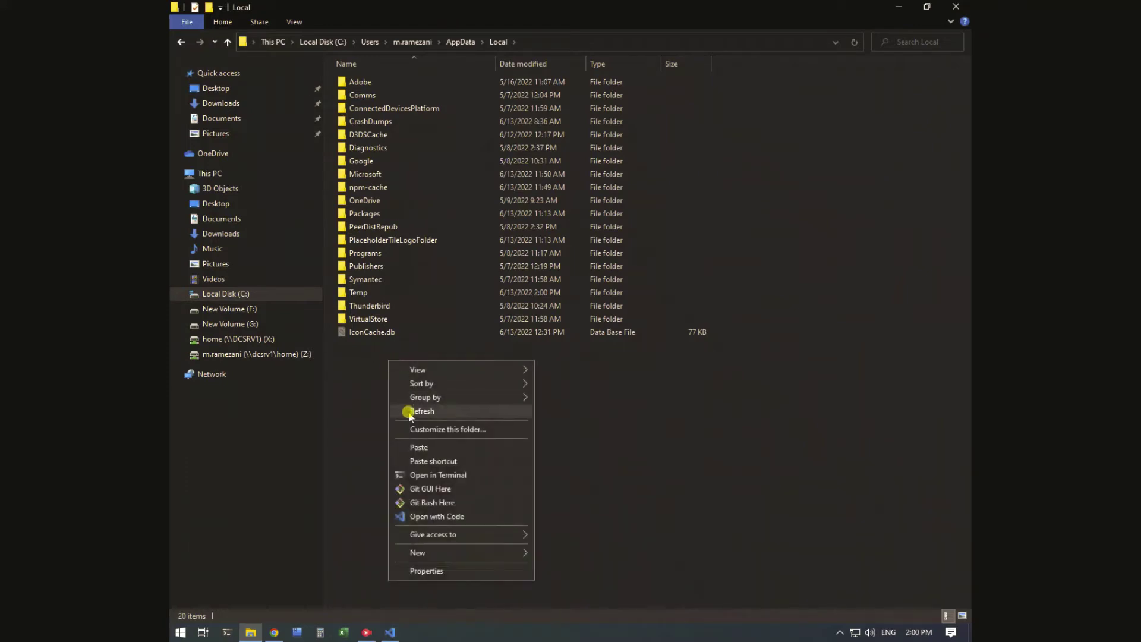
click(421, 448)
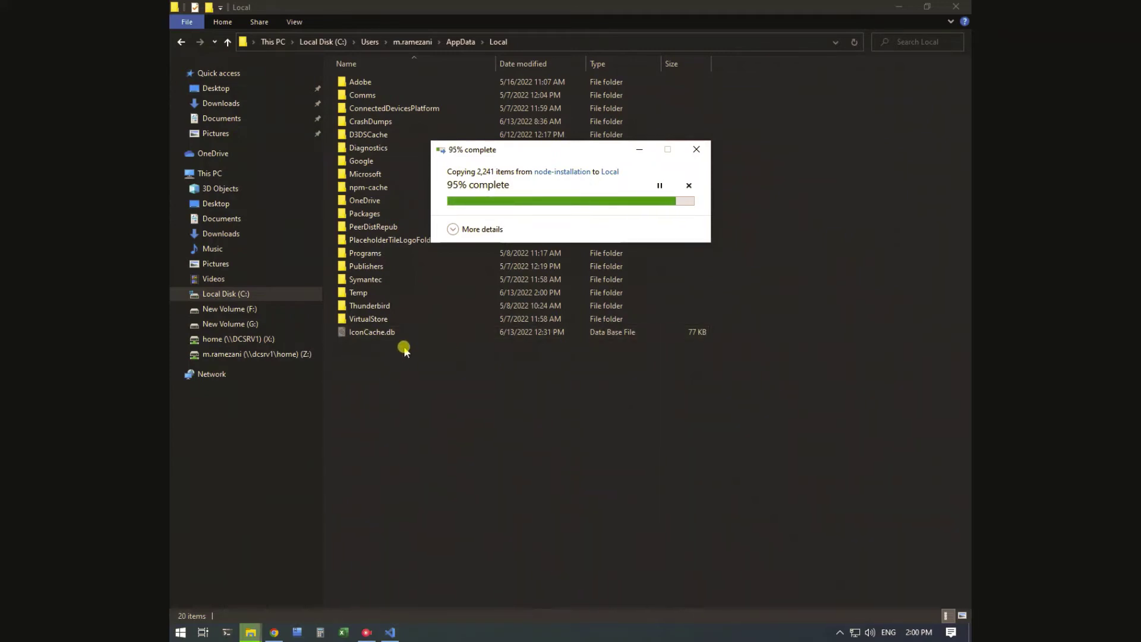
click(376, 188)
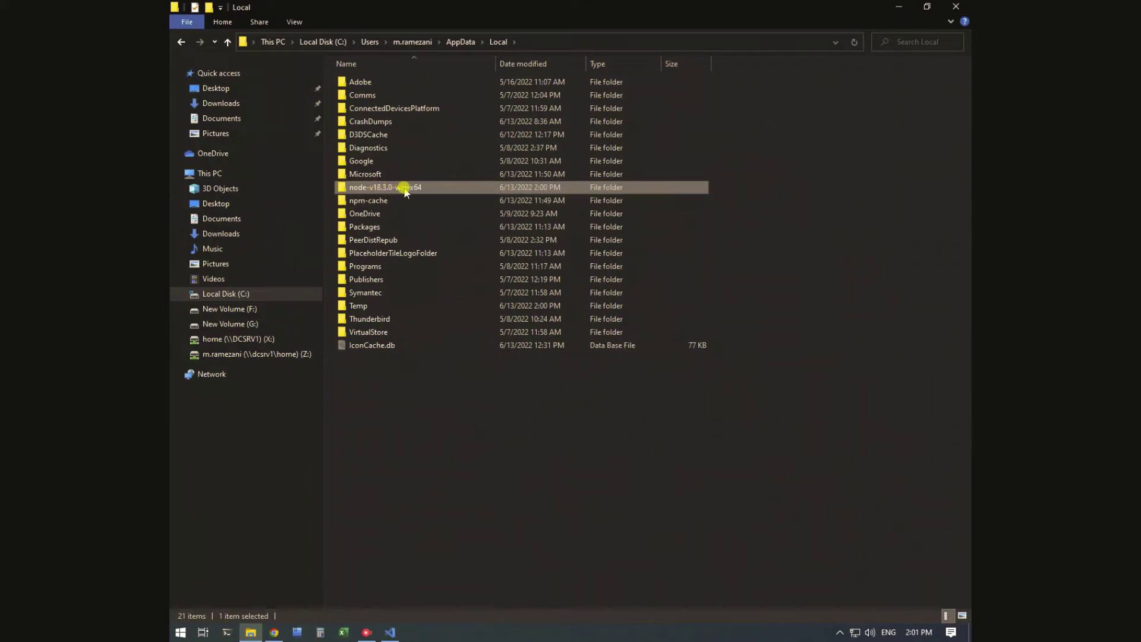
Permanently delete the npm-cache folder from AppData\Local.
double_click(405, 201)
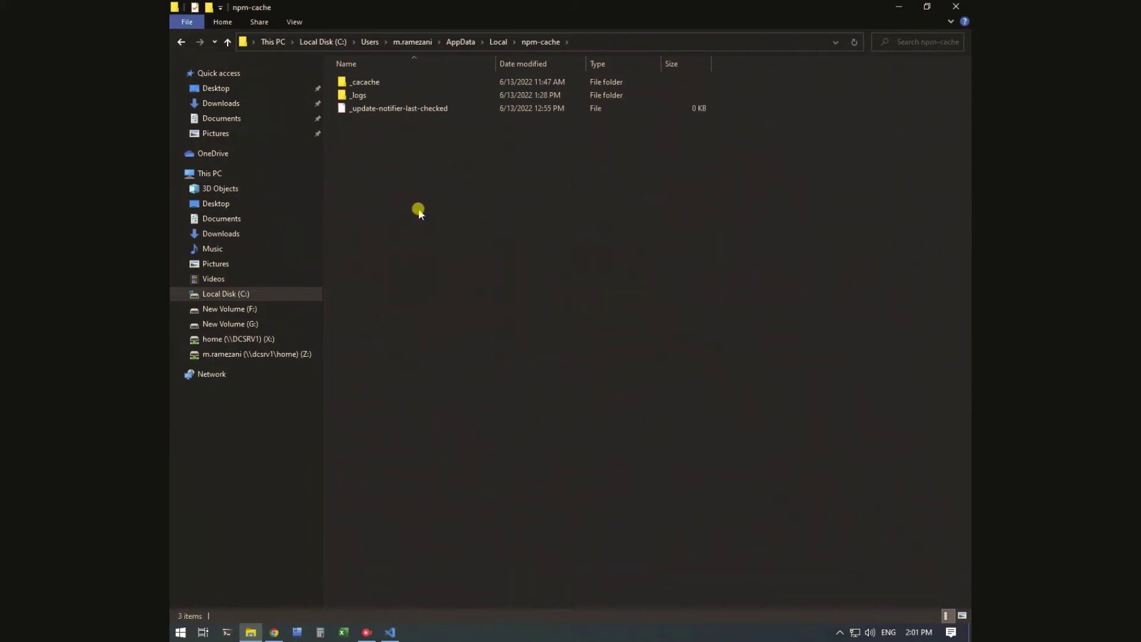
click(497, 43)
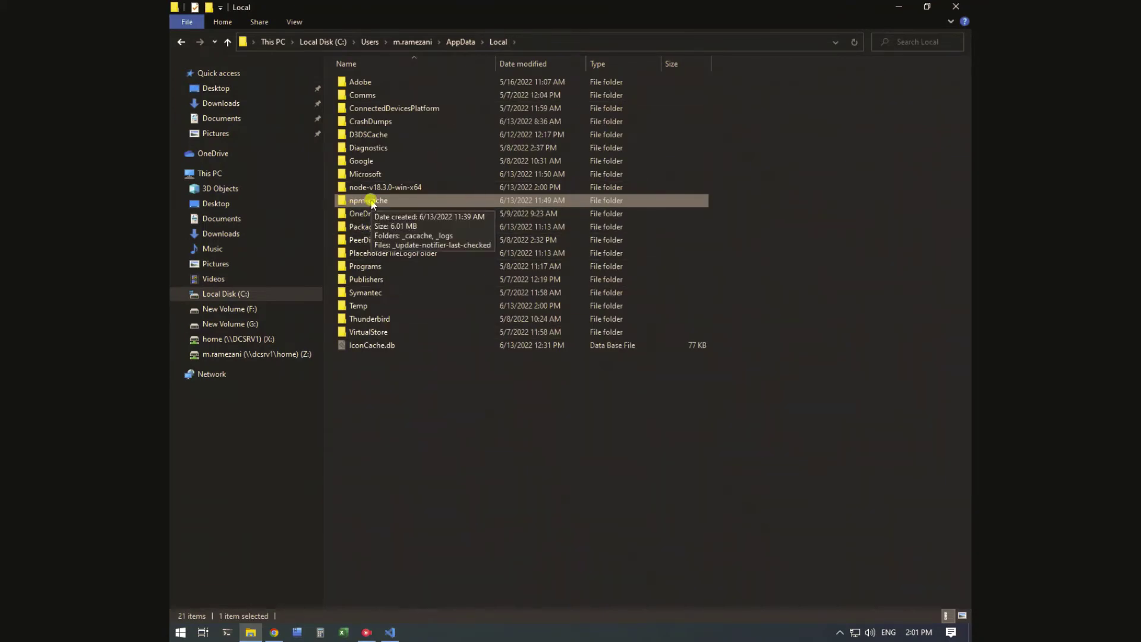
key(shift+Delete)
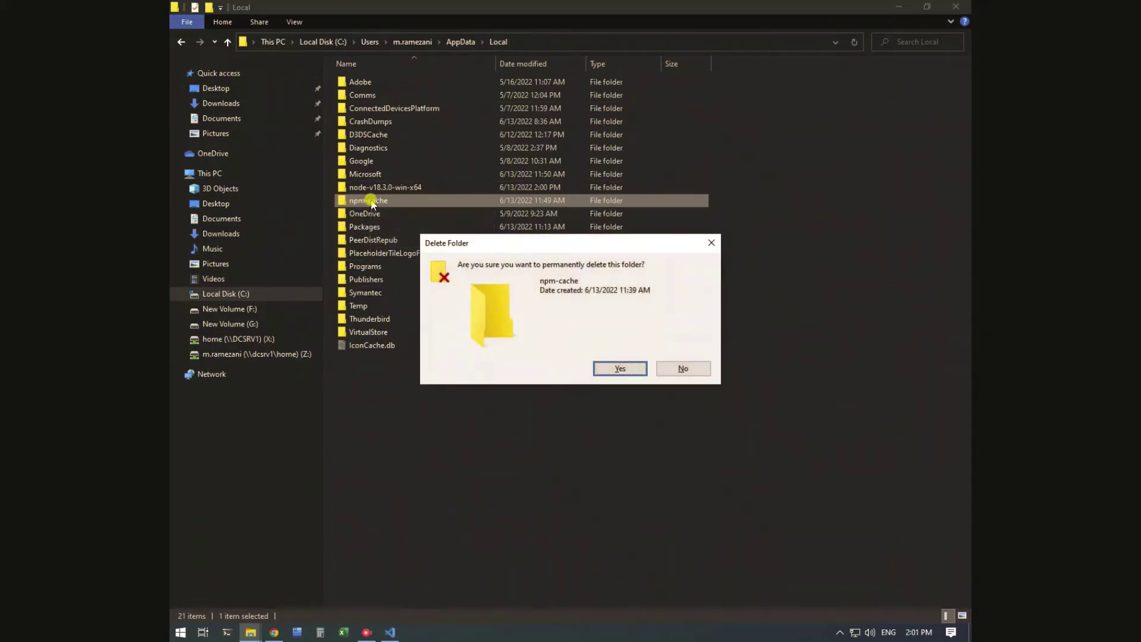
click(623, 367)
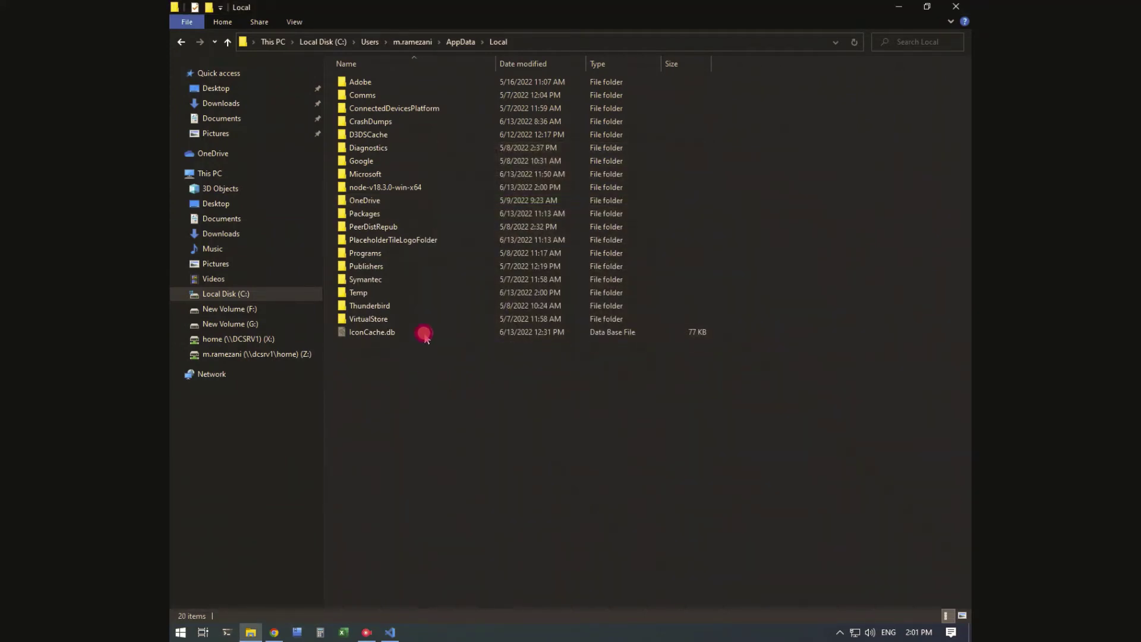
Copy the full address-bar path of AppData\Local\node-v18.3.0-win-x64.
click(389, 188)
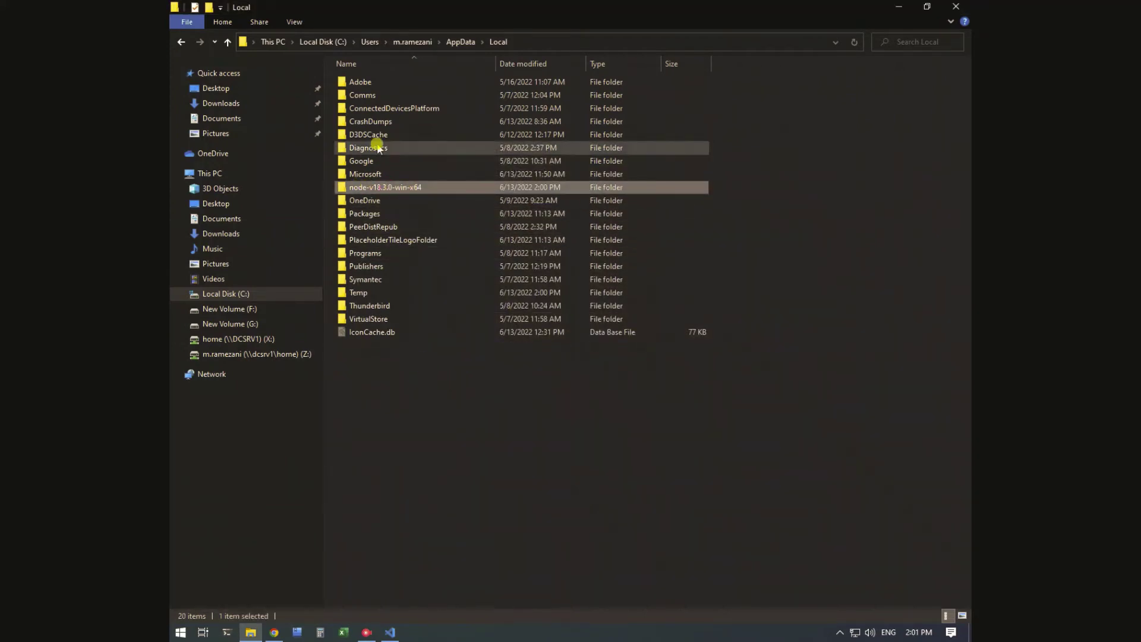
double_click(392, 188)
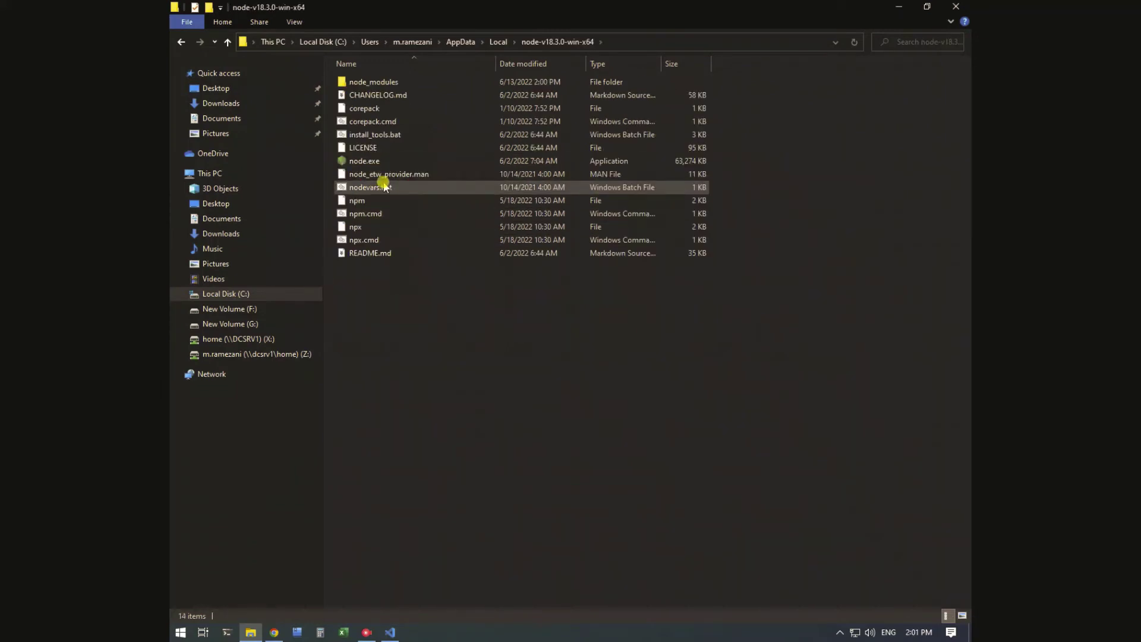
click(496, 42)
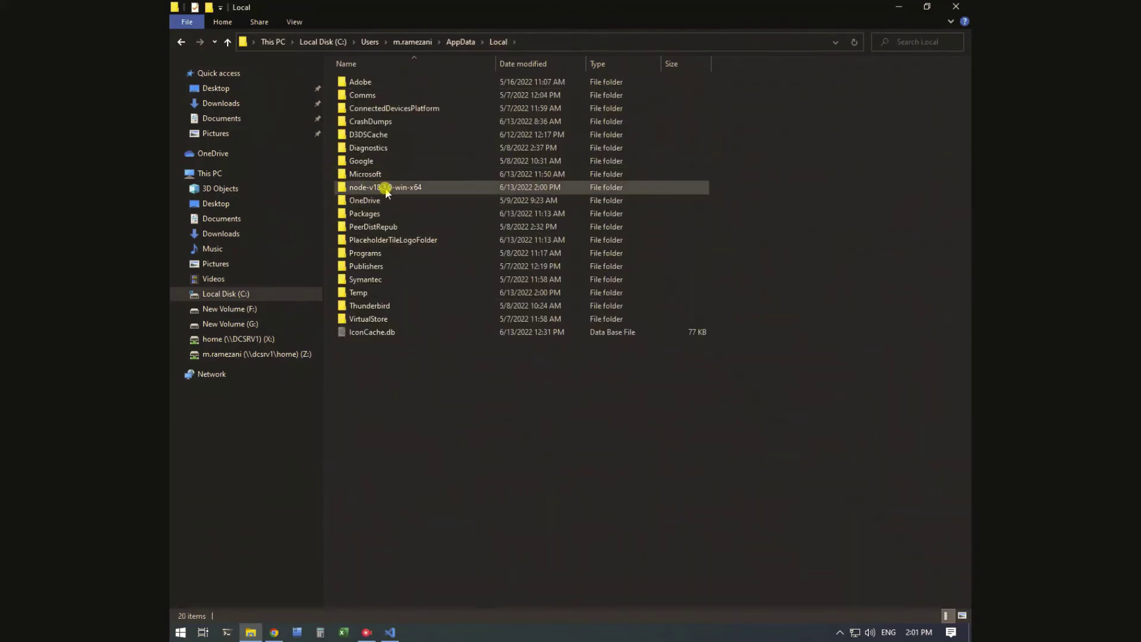
double_click(386, 187)
click(622, 42)
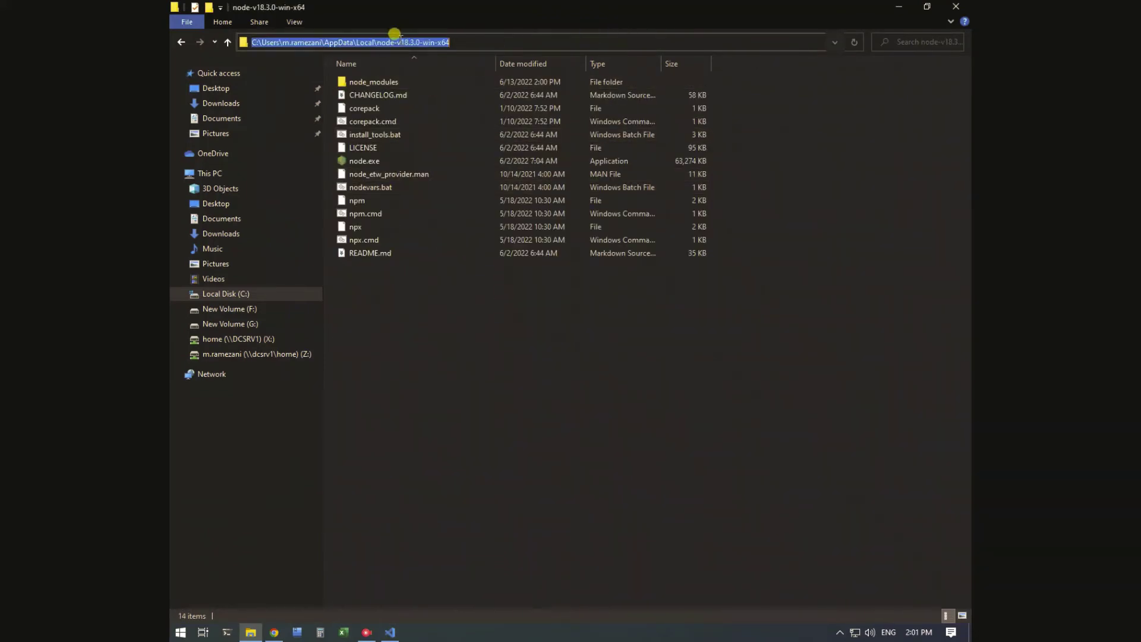
right_click(390, 41)
click(435, 85)
Open 'Edit environment variables for your account' from a Start search for env.
click(181, 632)
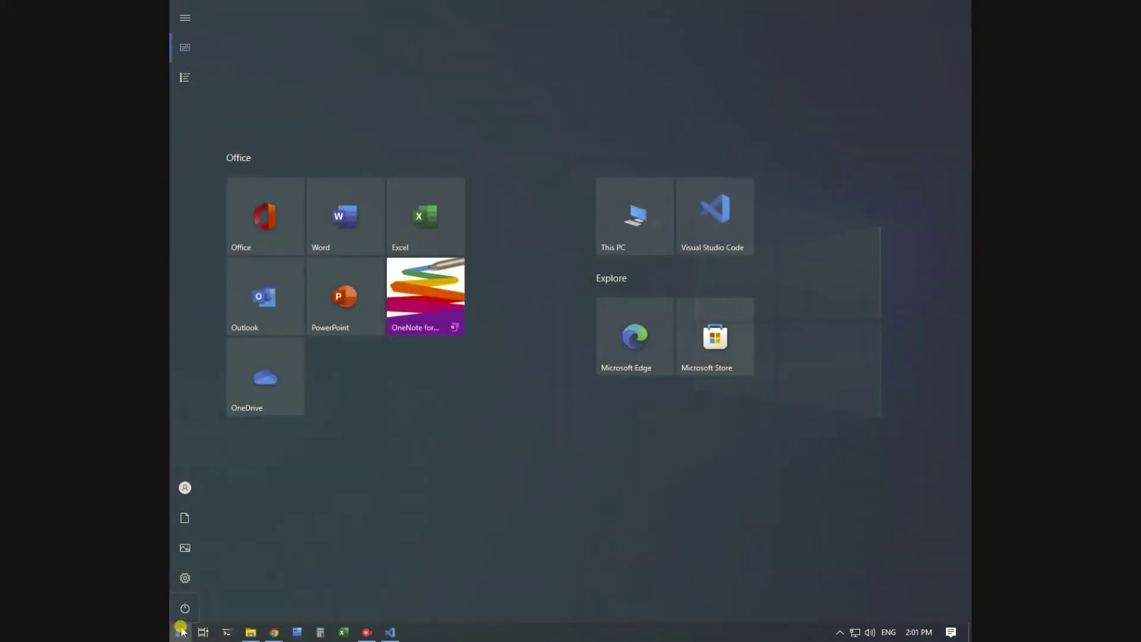
text(env)
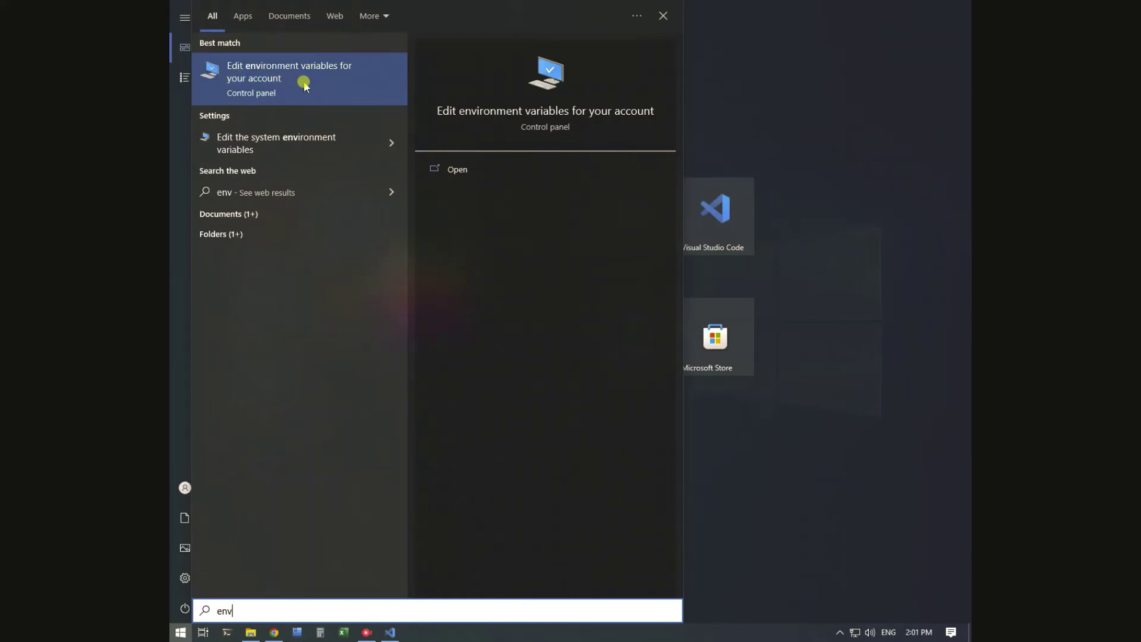
click(268, 81)
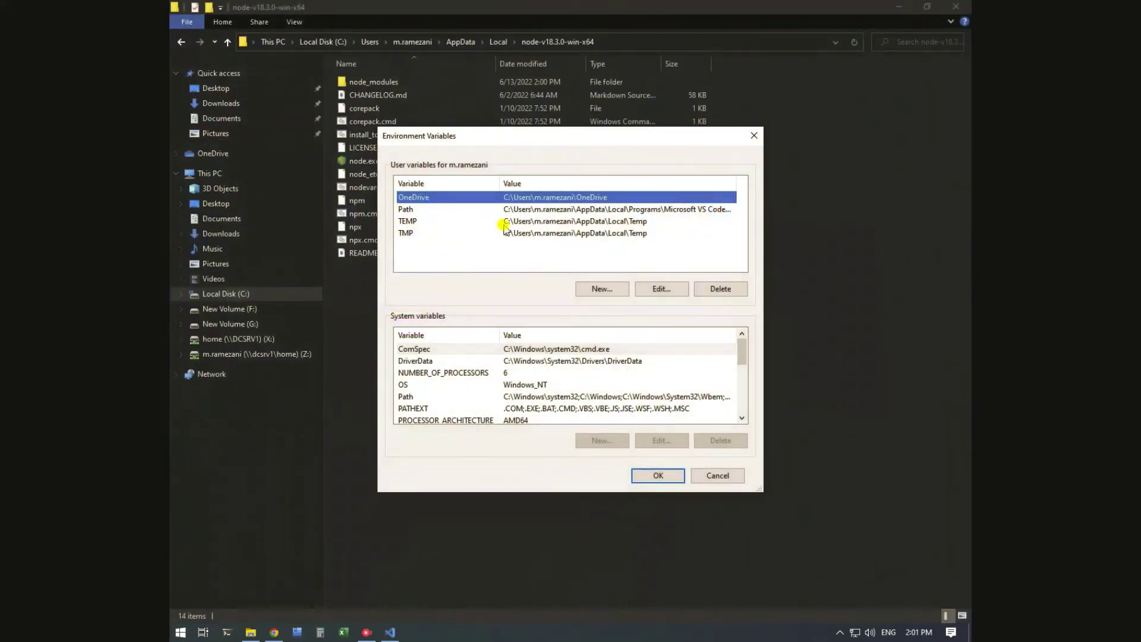
Add the pasted node-v18.3.0-win-x64 path as a new user Path entry and confirm both dialogs.
click(527, 211)
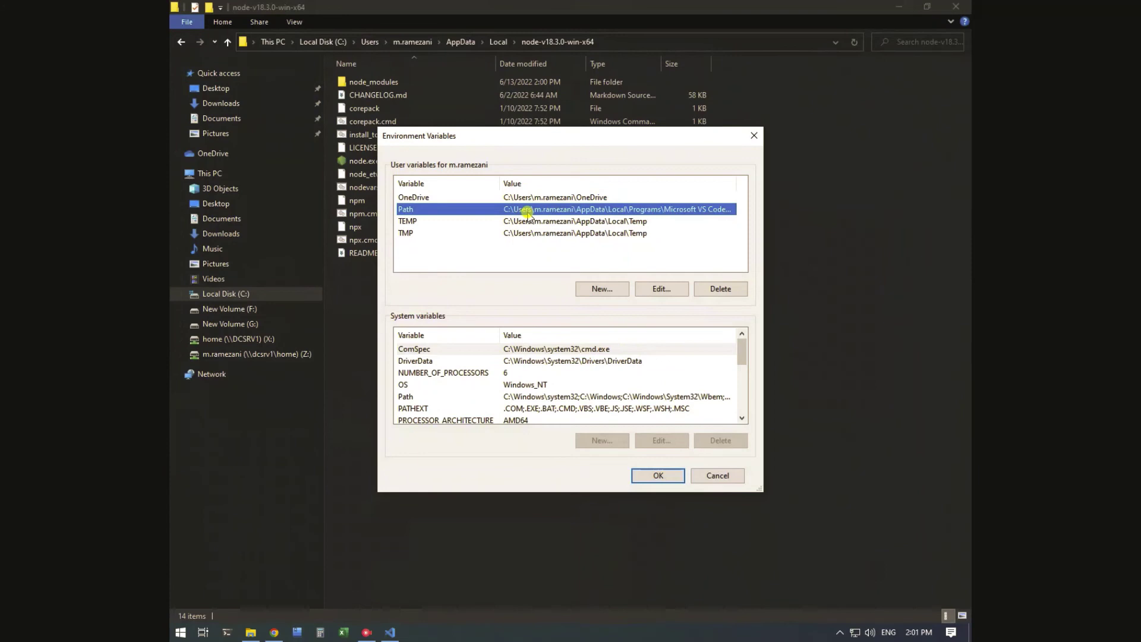
click(659, 288)
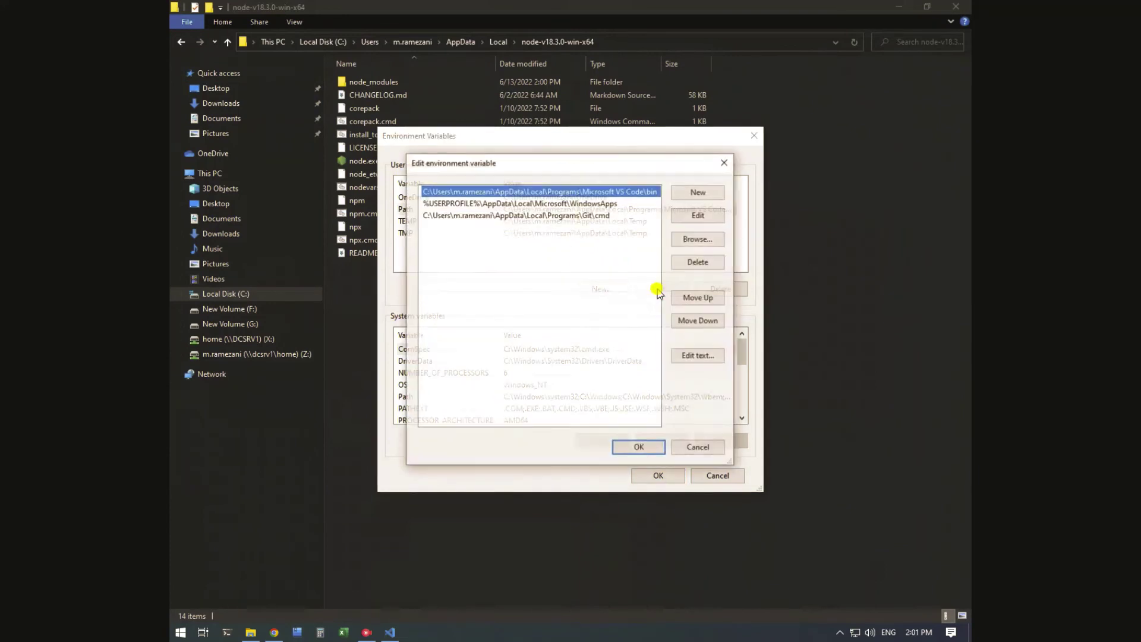
click(699, 192)
key(ctrl+v)
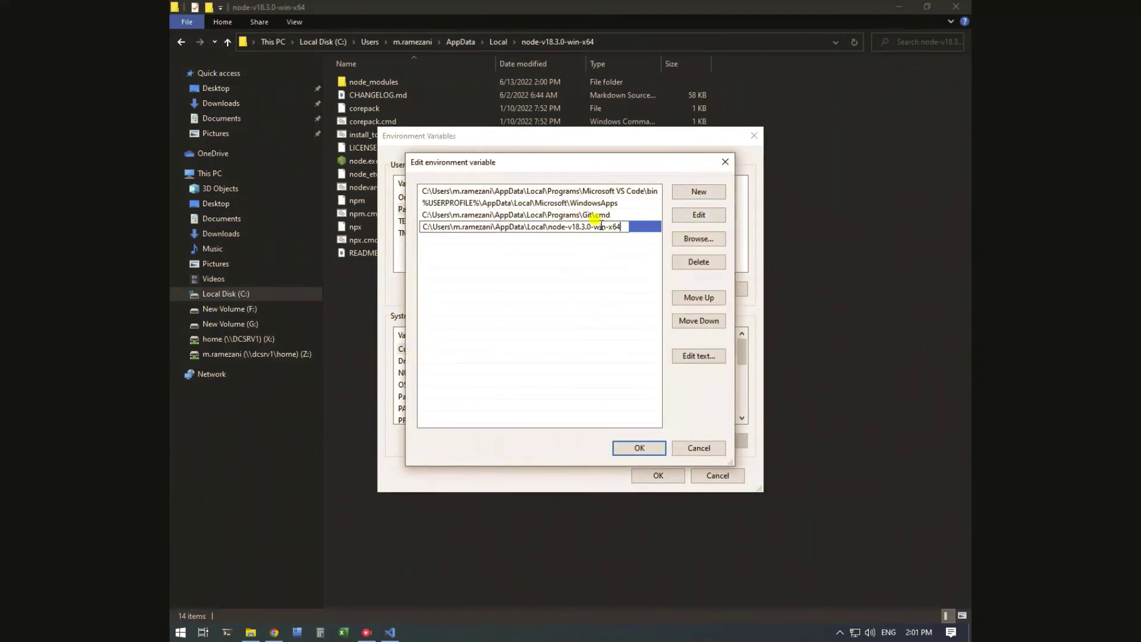
click(639, 448)
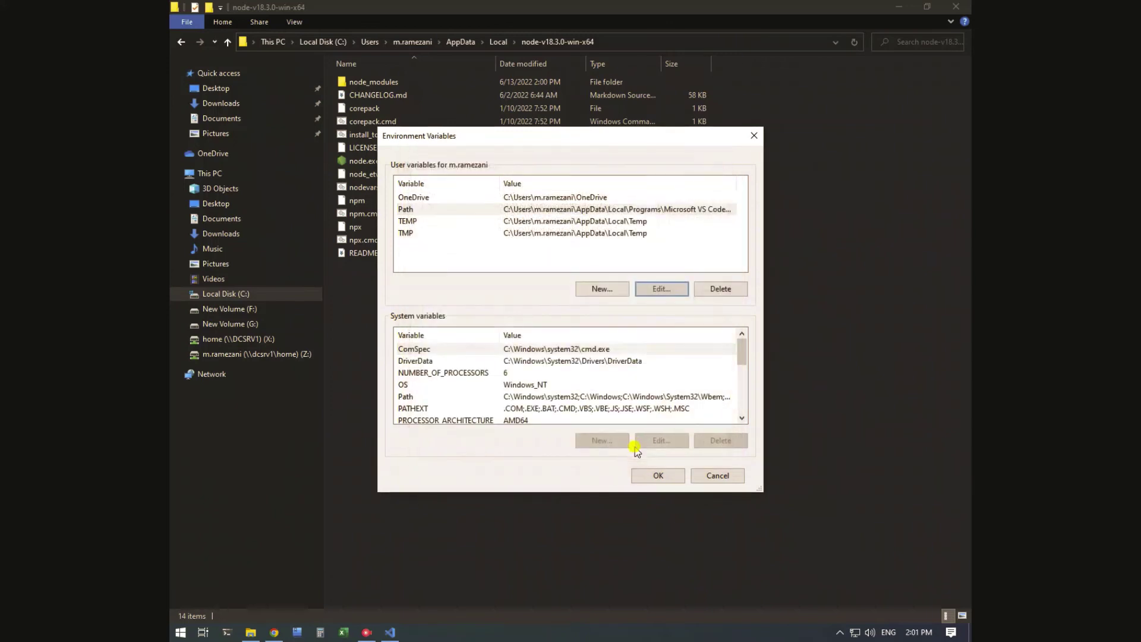
click(658, 475)
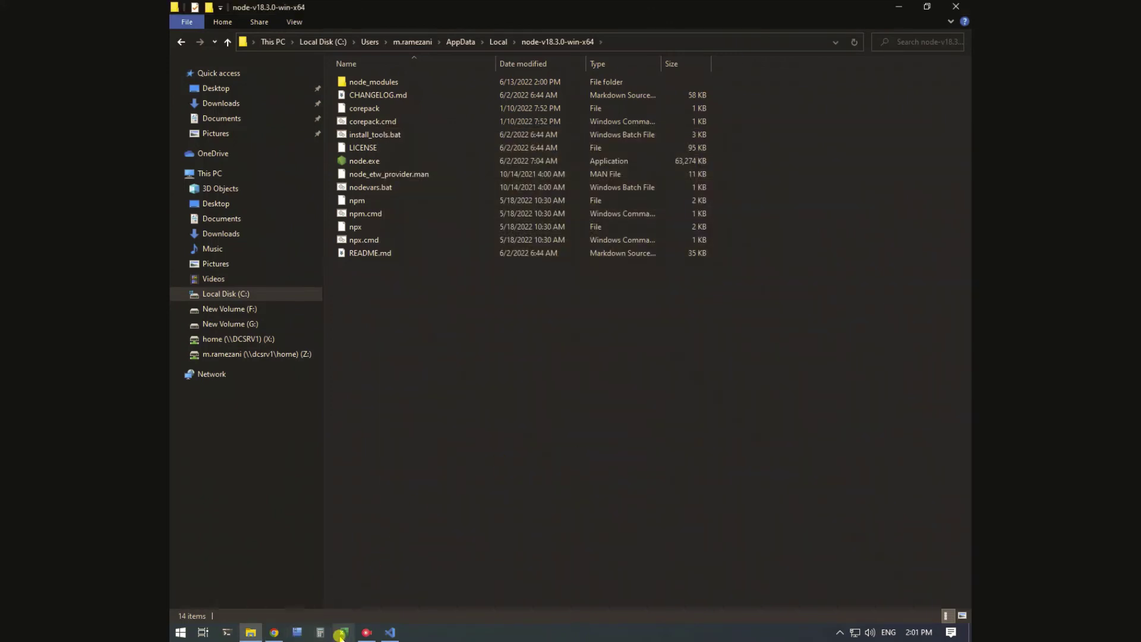
In a new PowerShell, run node (v18.3.0), exit it, and highlight npm version 8.11.0.
click(225, 632)
text(node)
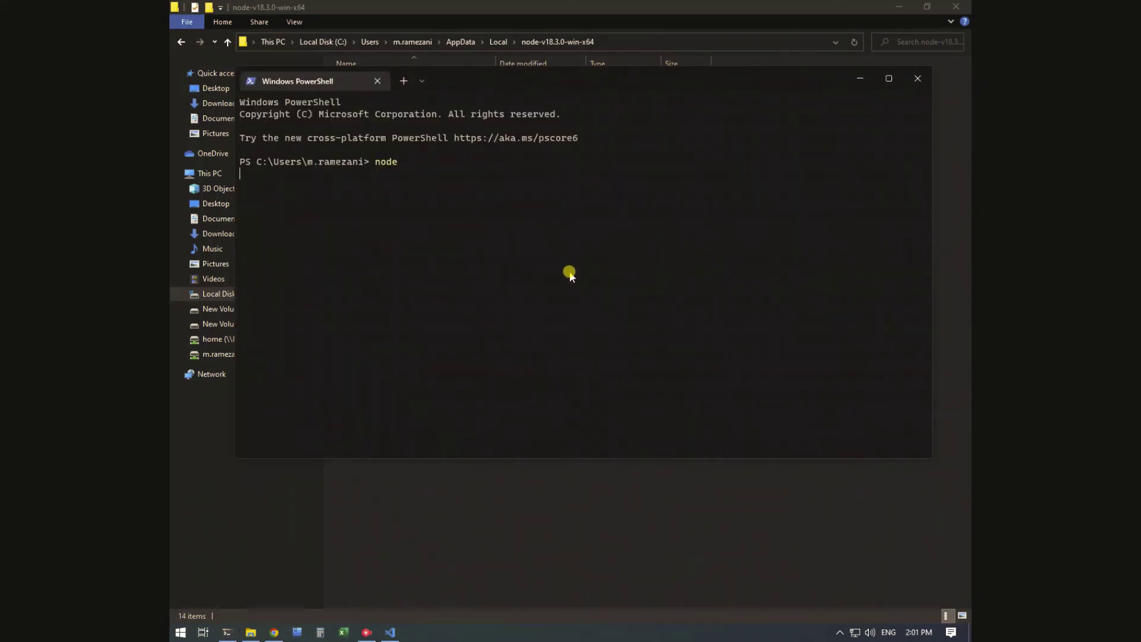
key(Return)
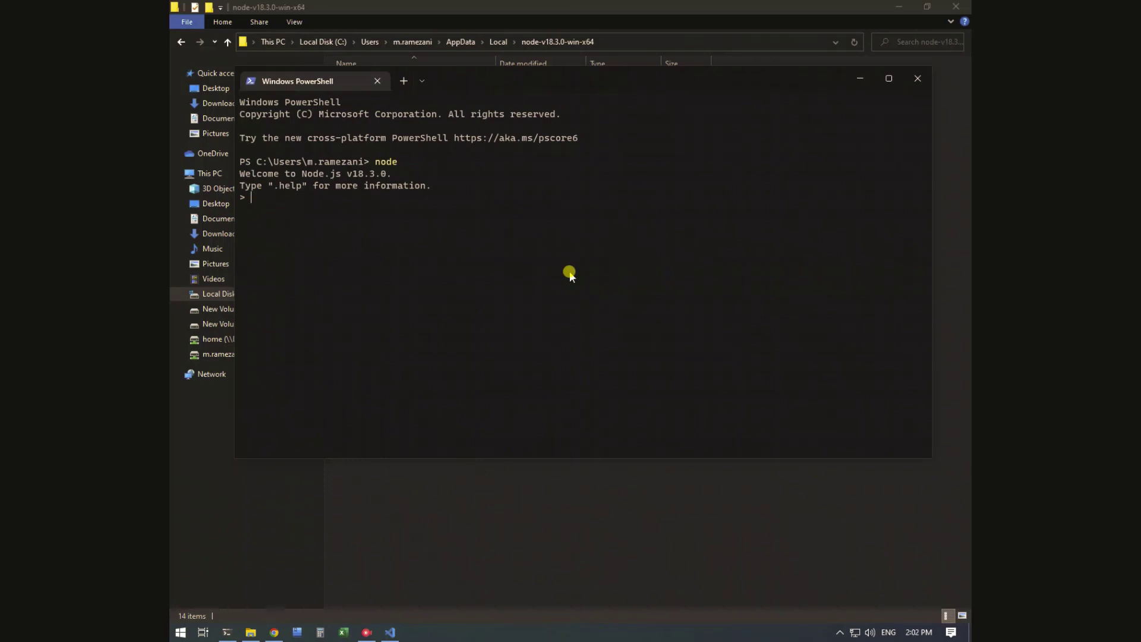
key(ctrl+c)
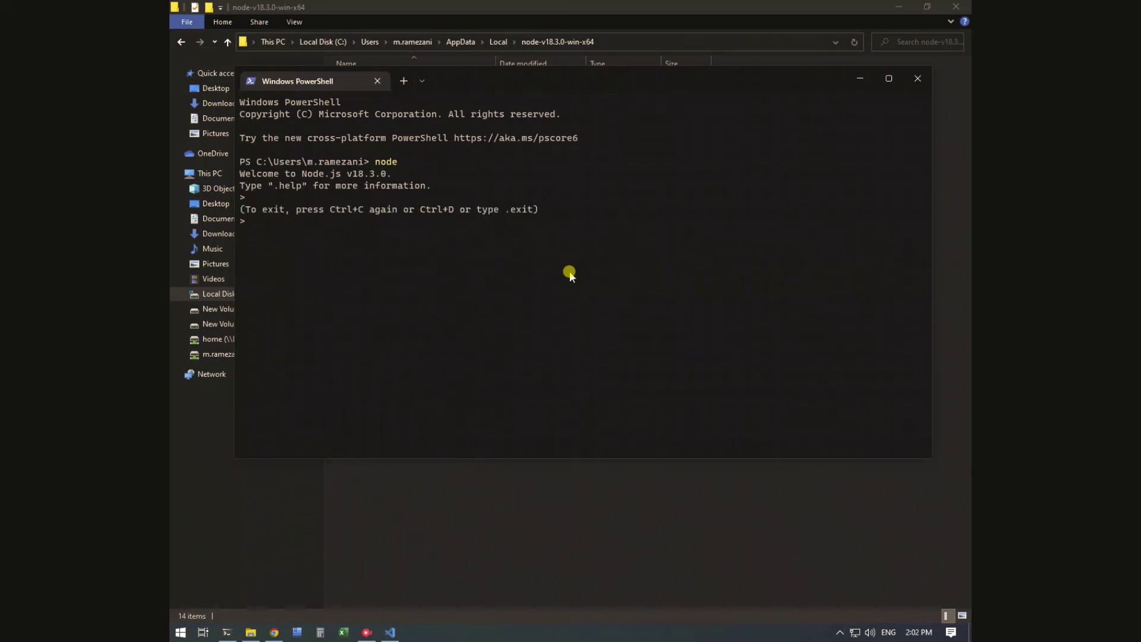
key(ctrl+c)
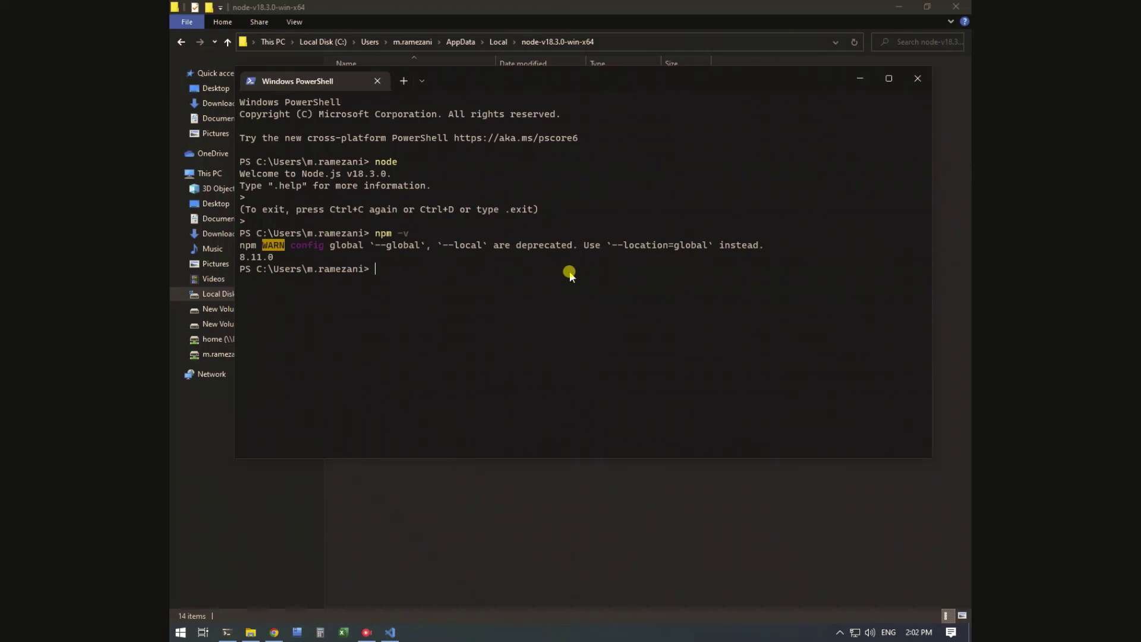
drag(287, 258, 254, 257)
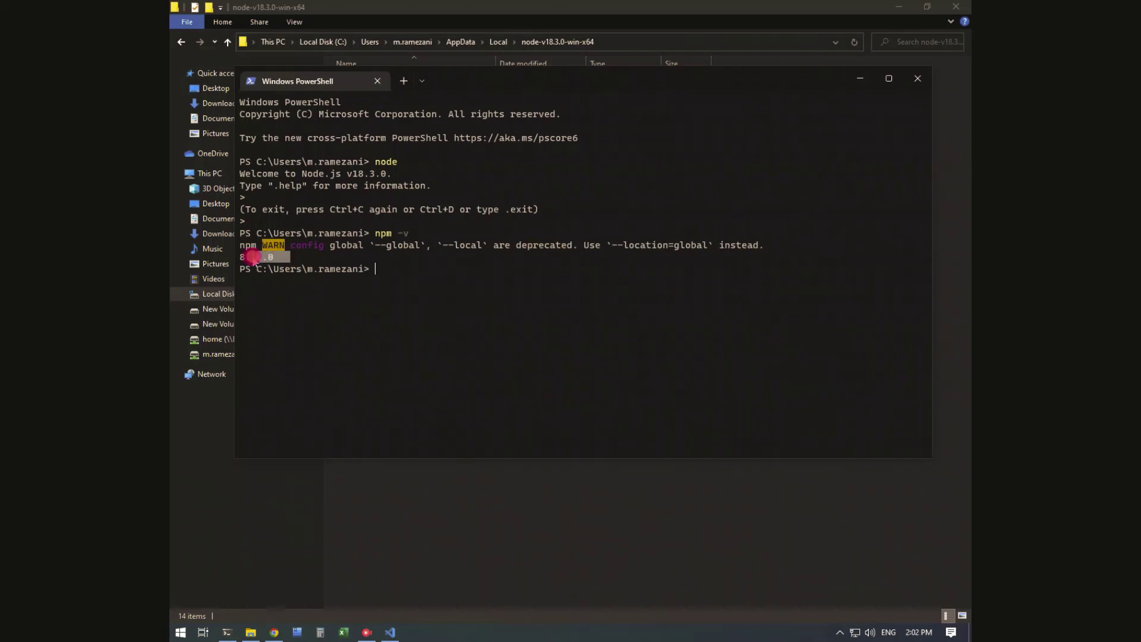